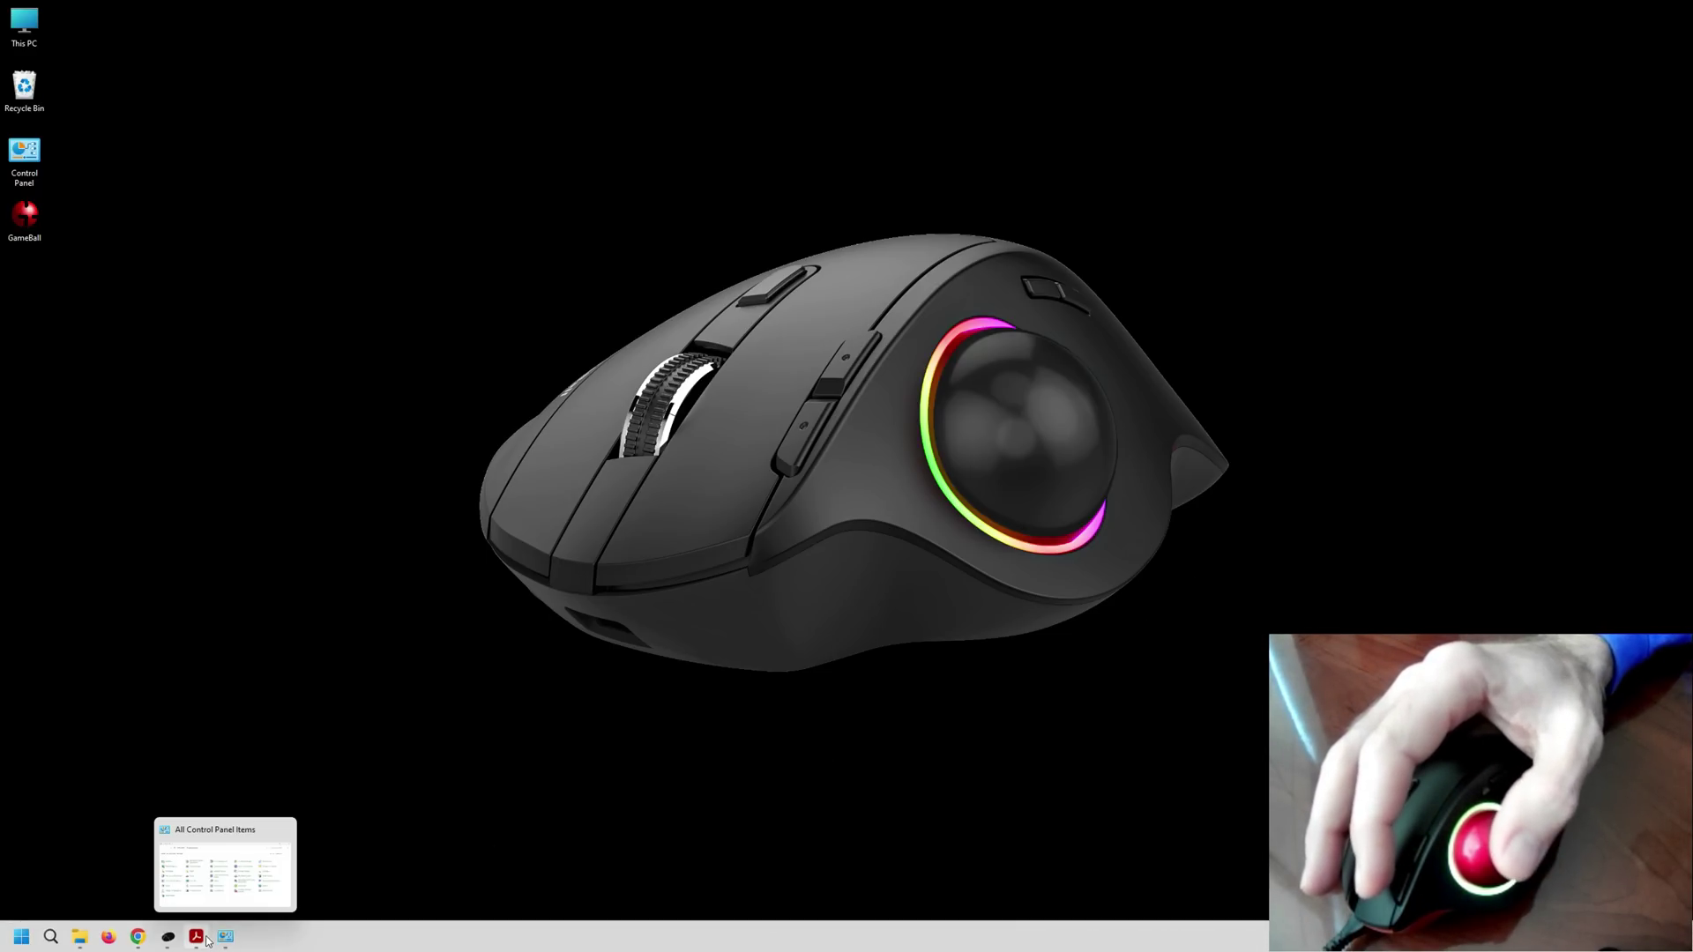
# - Open the GameBall Thumb user manual PDF at its first page
pyautogui.click(196, 936)
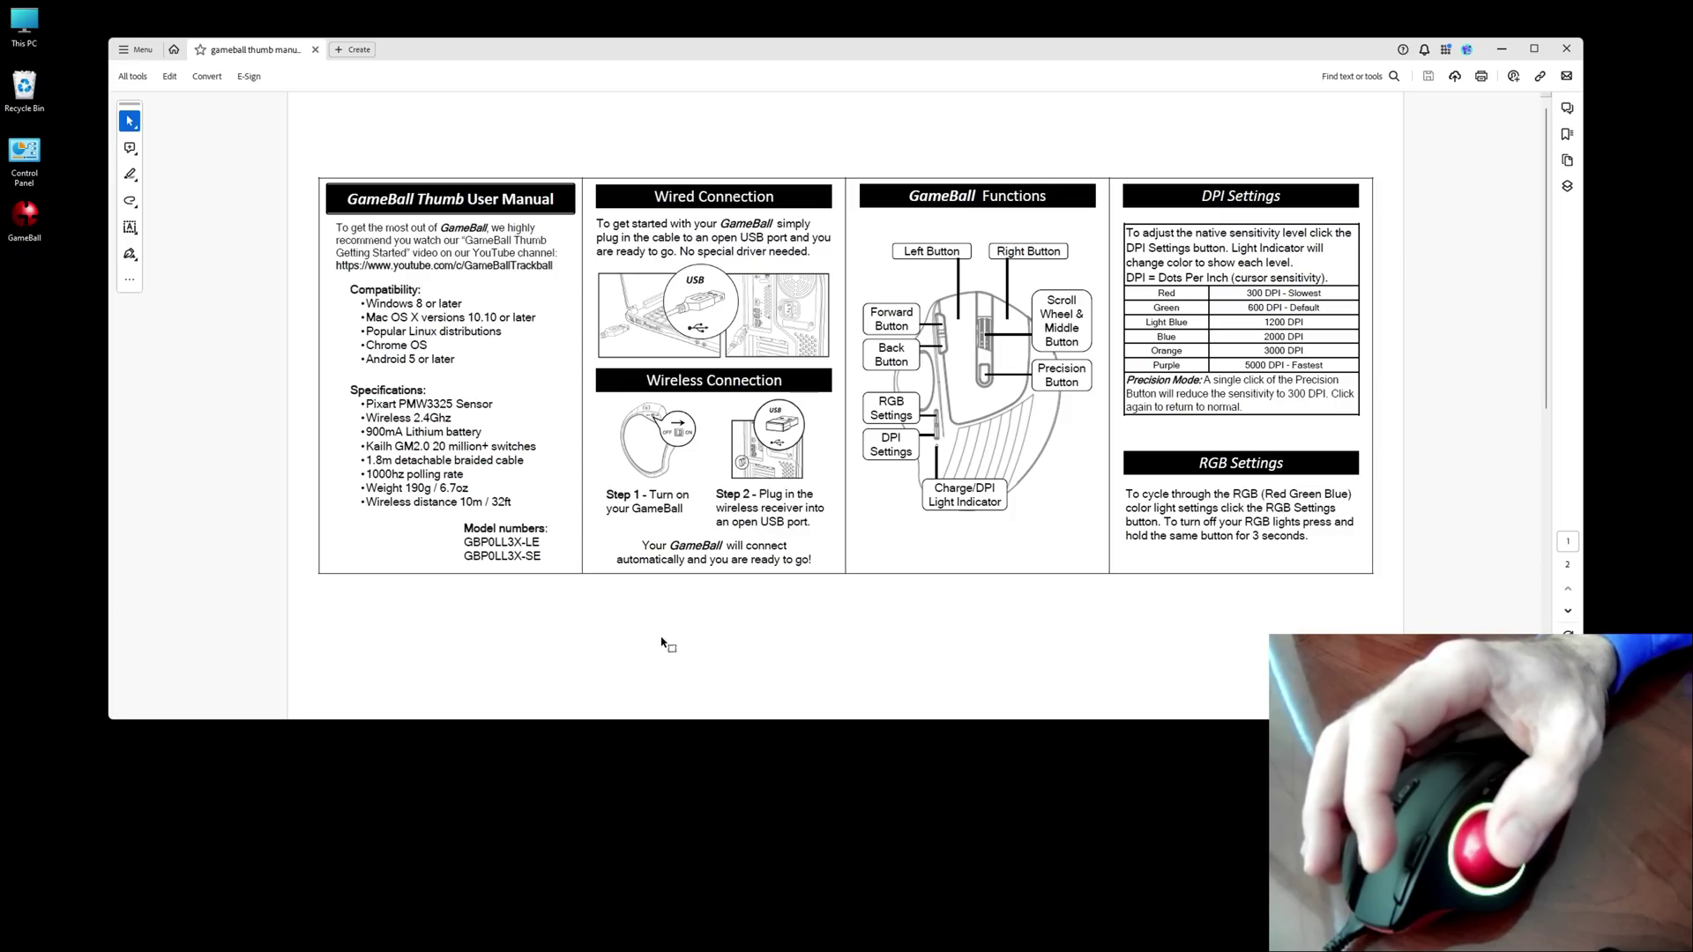
# - Open the Mouse settings from Control Panel and examine the pointer speed and Enhance pointer precision options
pyautogui.press('super')
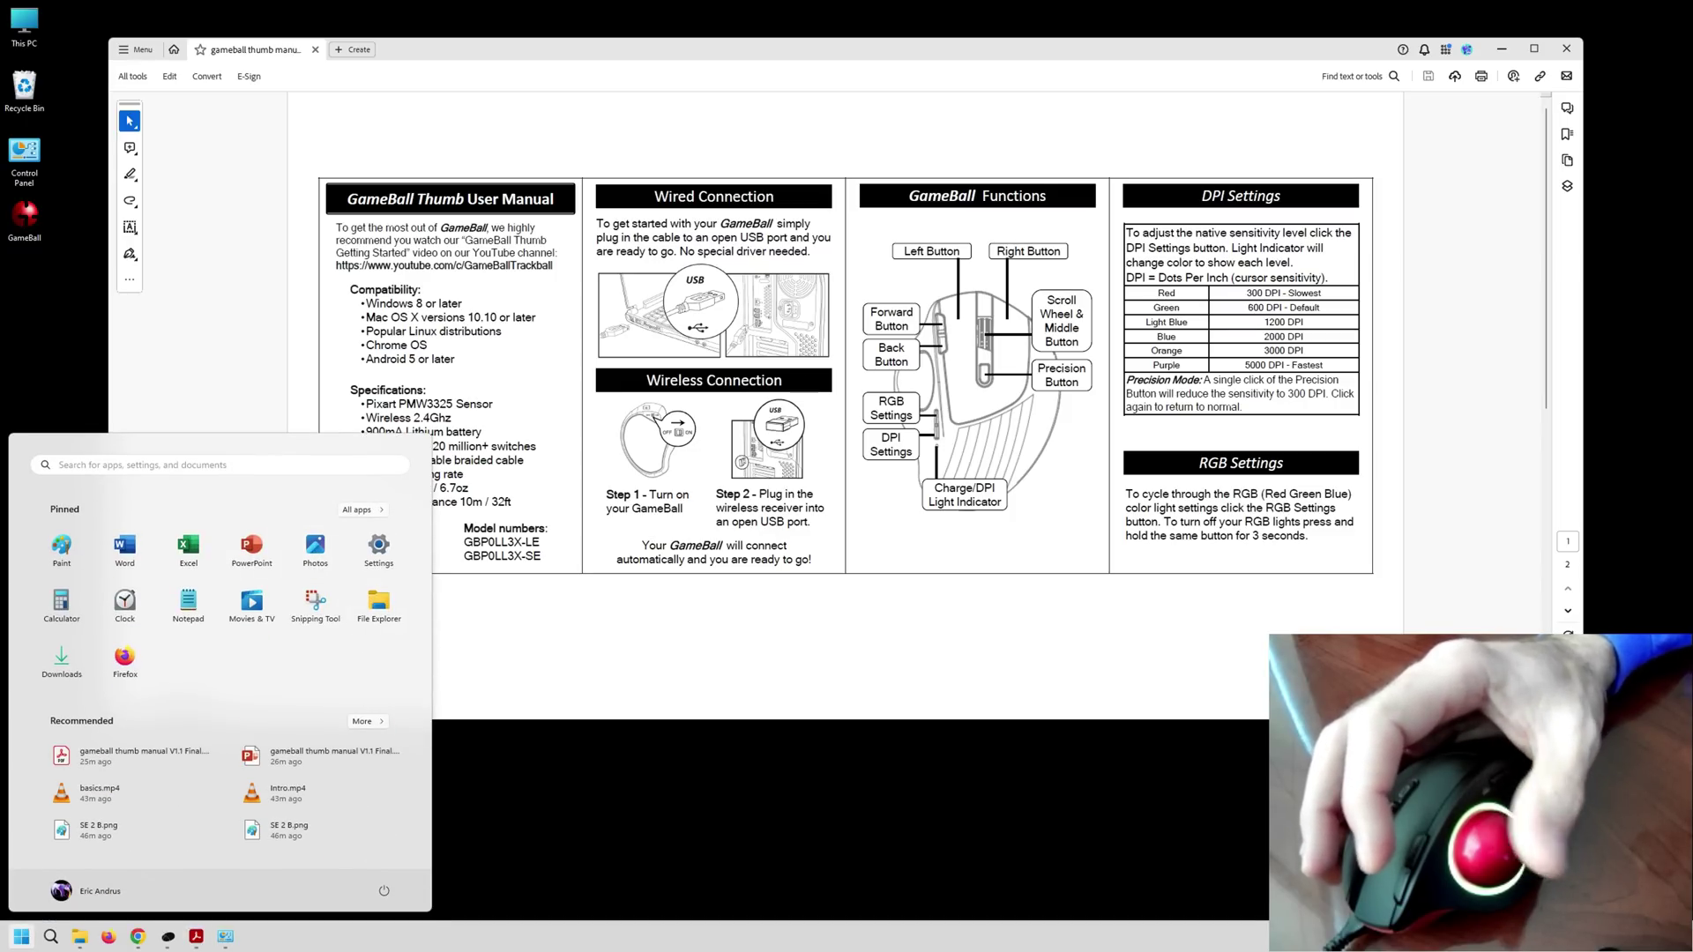
pyautogui.doubleClick(25, 158)
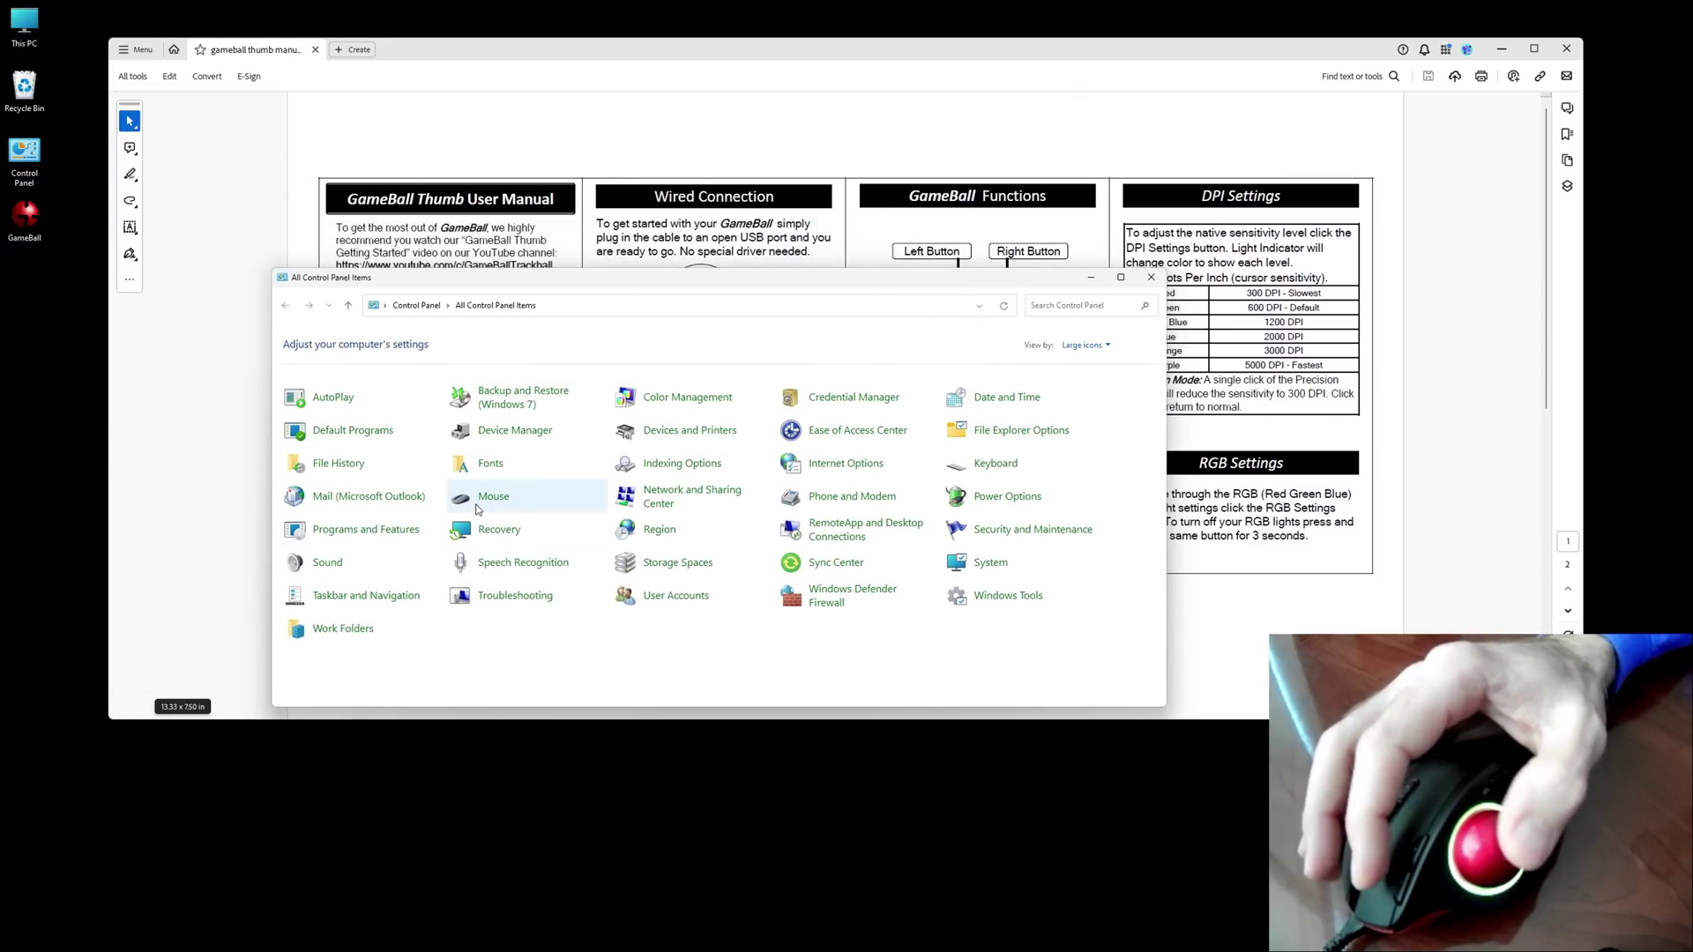
pyautogui.click(477, 507)
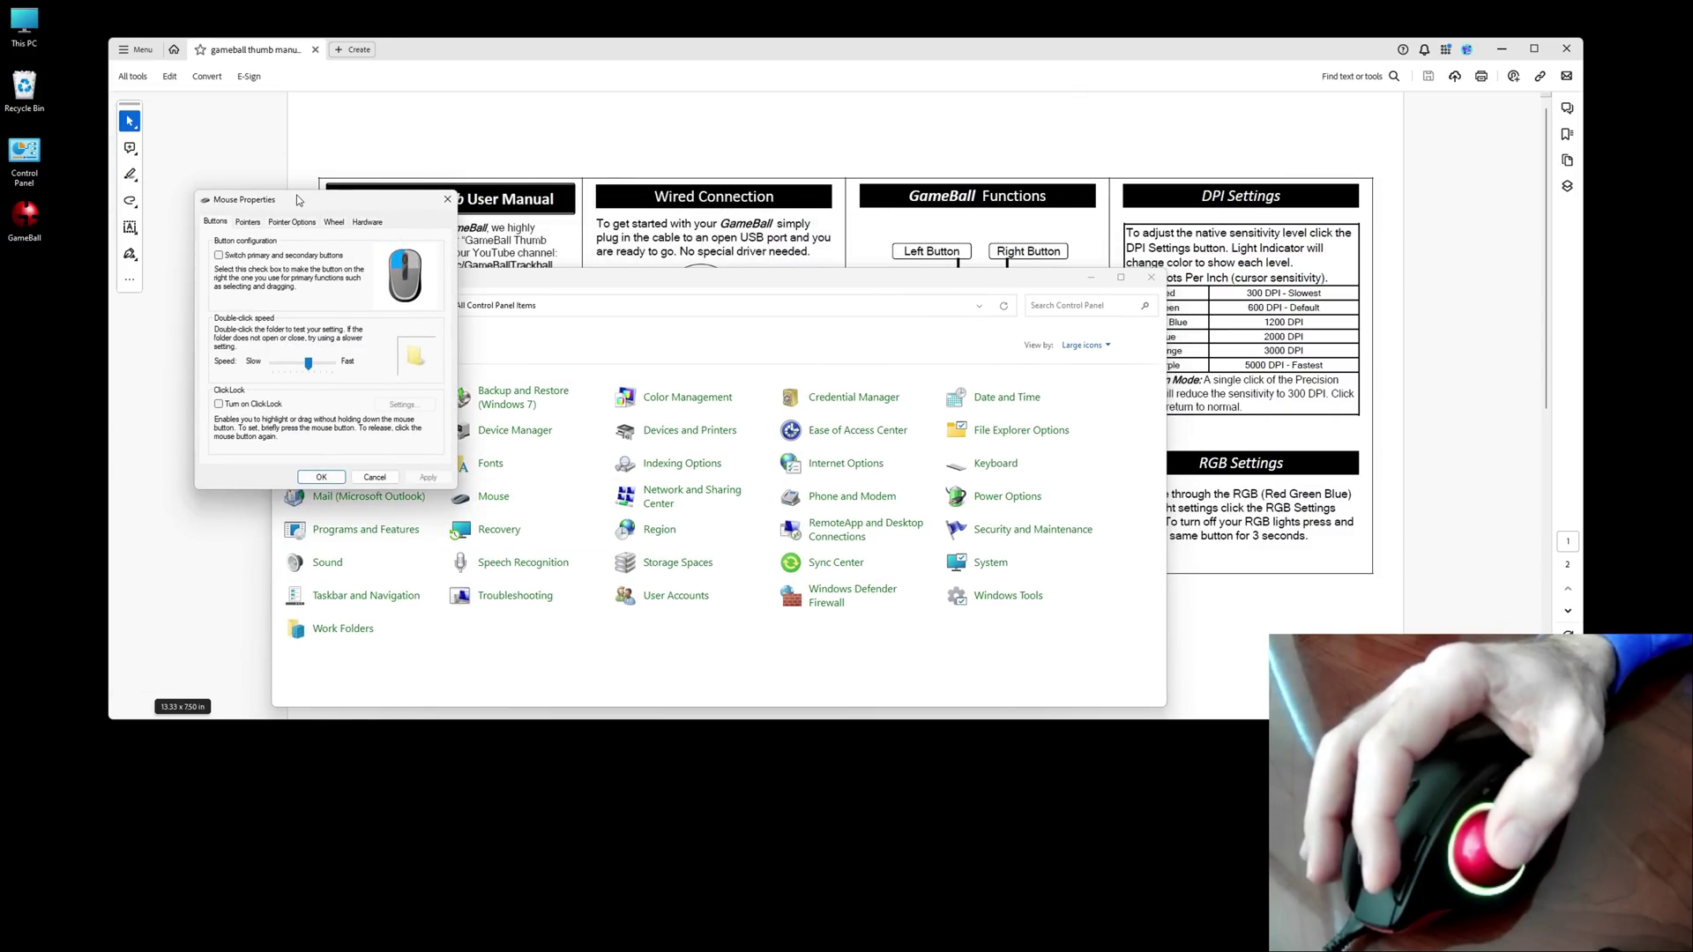
pyautogui.moveTo(296, 199); pyautogui.dragTo(335, 225)
pyautogui.click(329, 248)
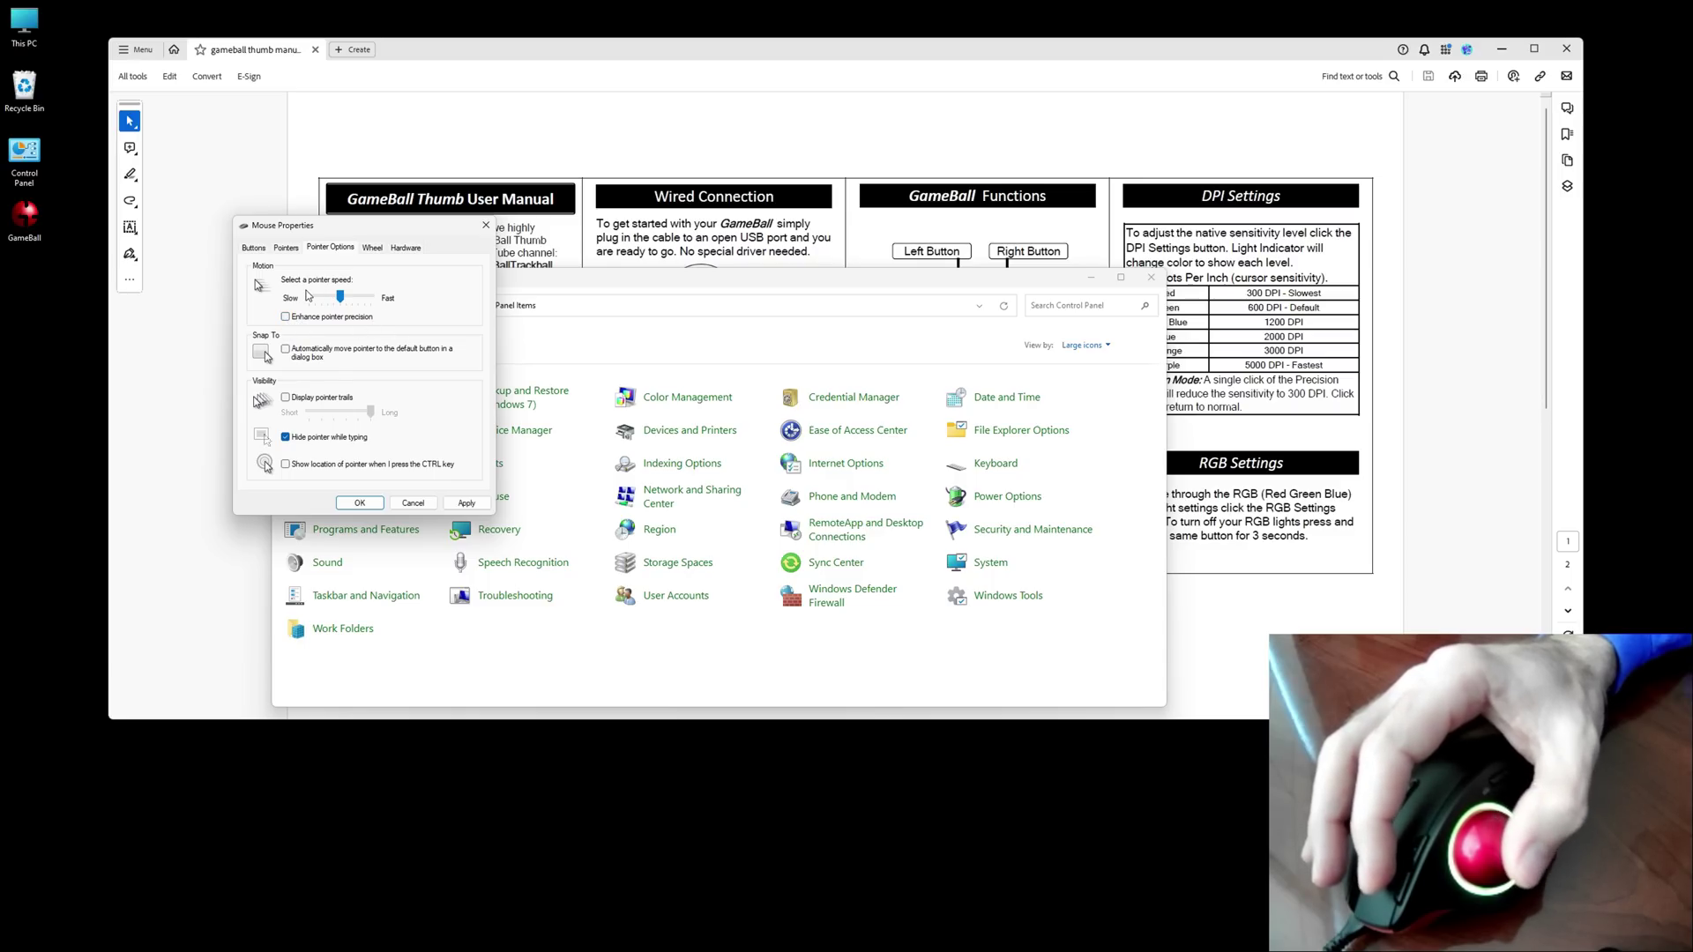
pyautogui.moveTo(336, 300); pyautogui.dragTo(342, 303)
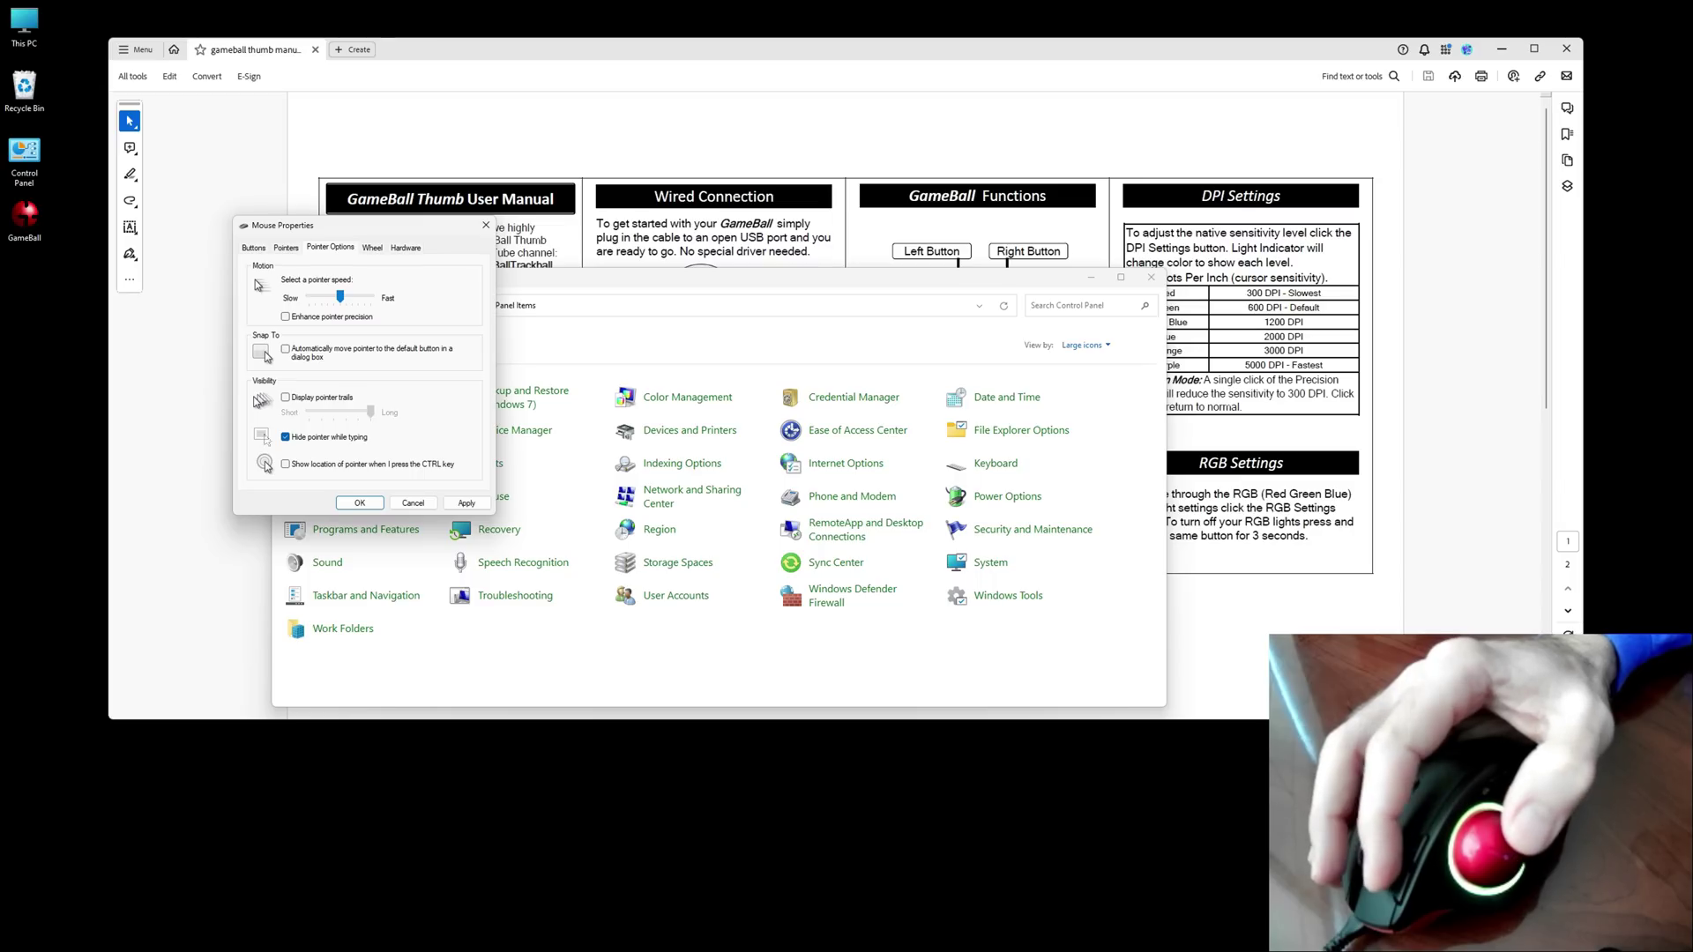
# - Bring the Raw Accel window onto this screen to examine its acceleration curves, and move it back off
pyautogui.moveTo(388, 313); pyautogui.dragTo(635, 163)
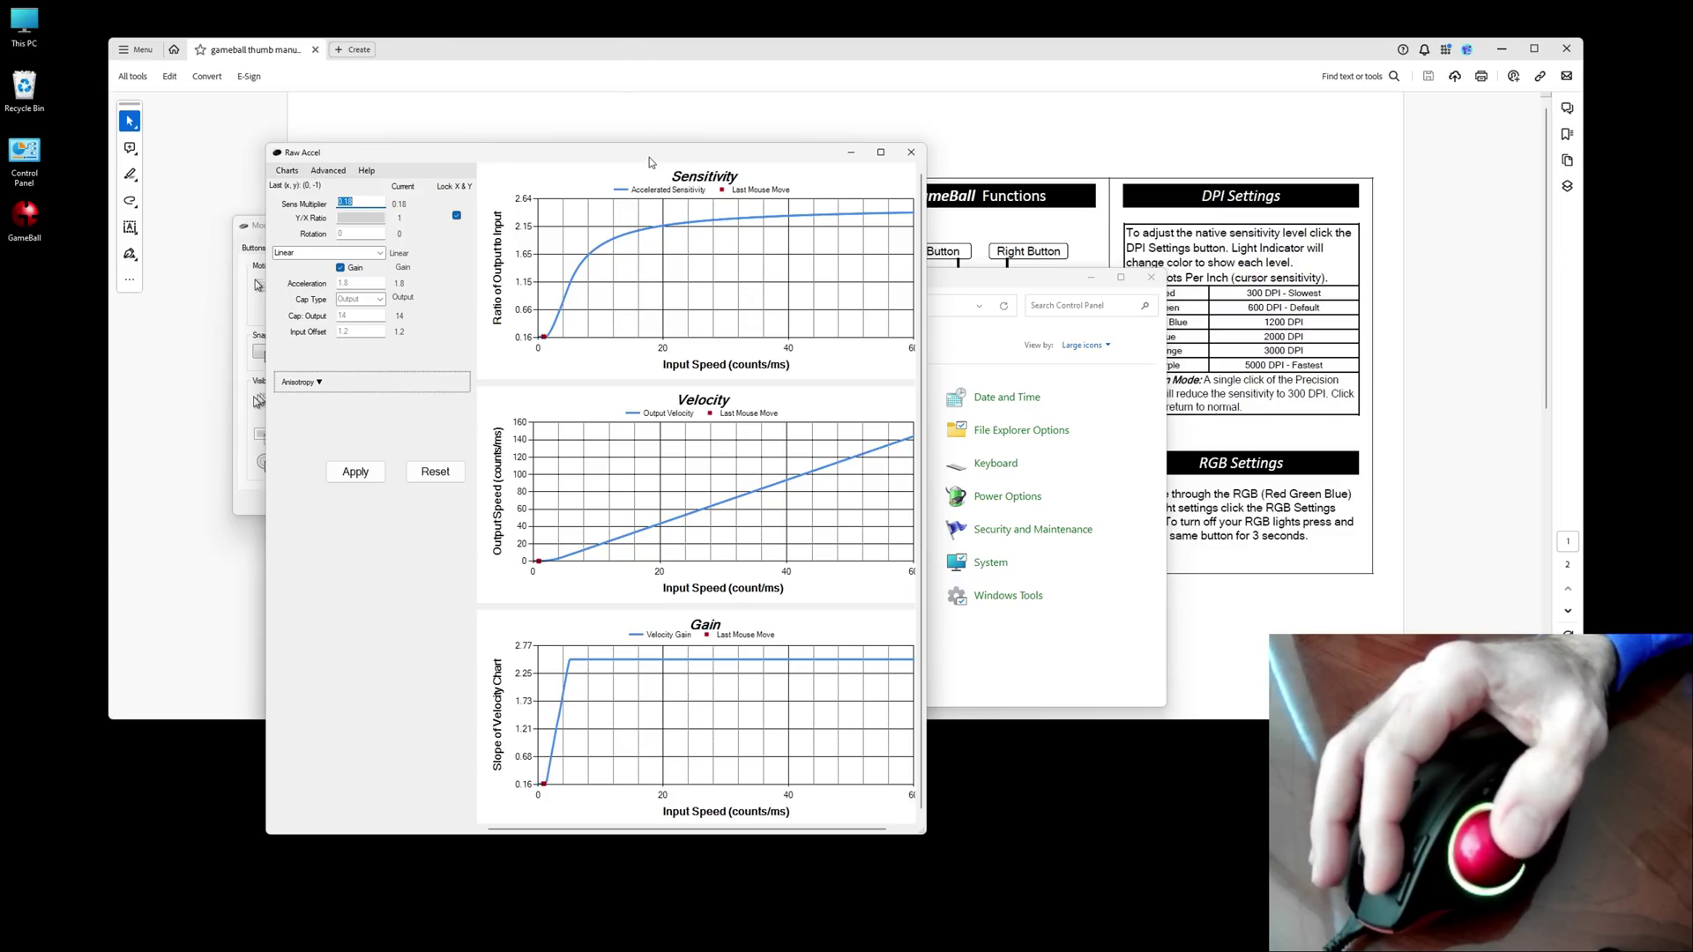
pyautogui.moveTo(649, 157); pyautogui.dragTo(0, 494)
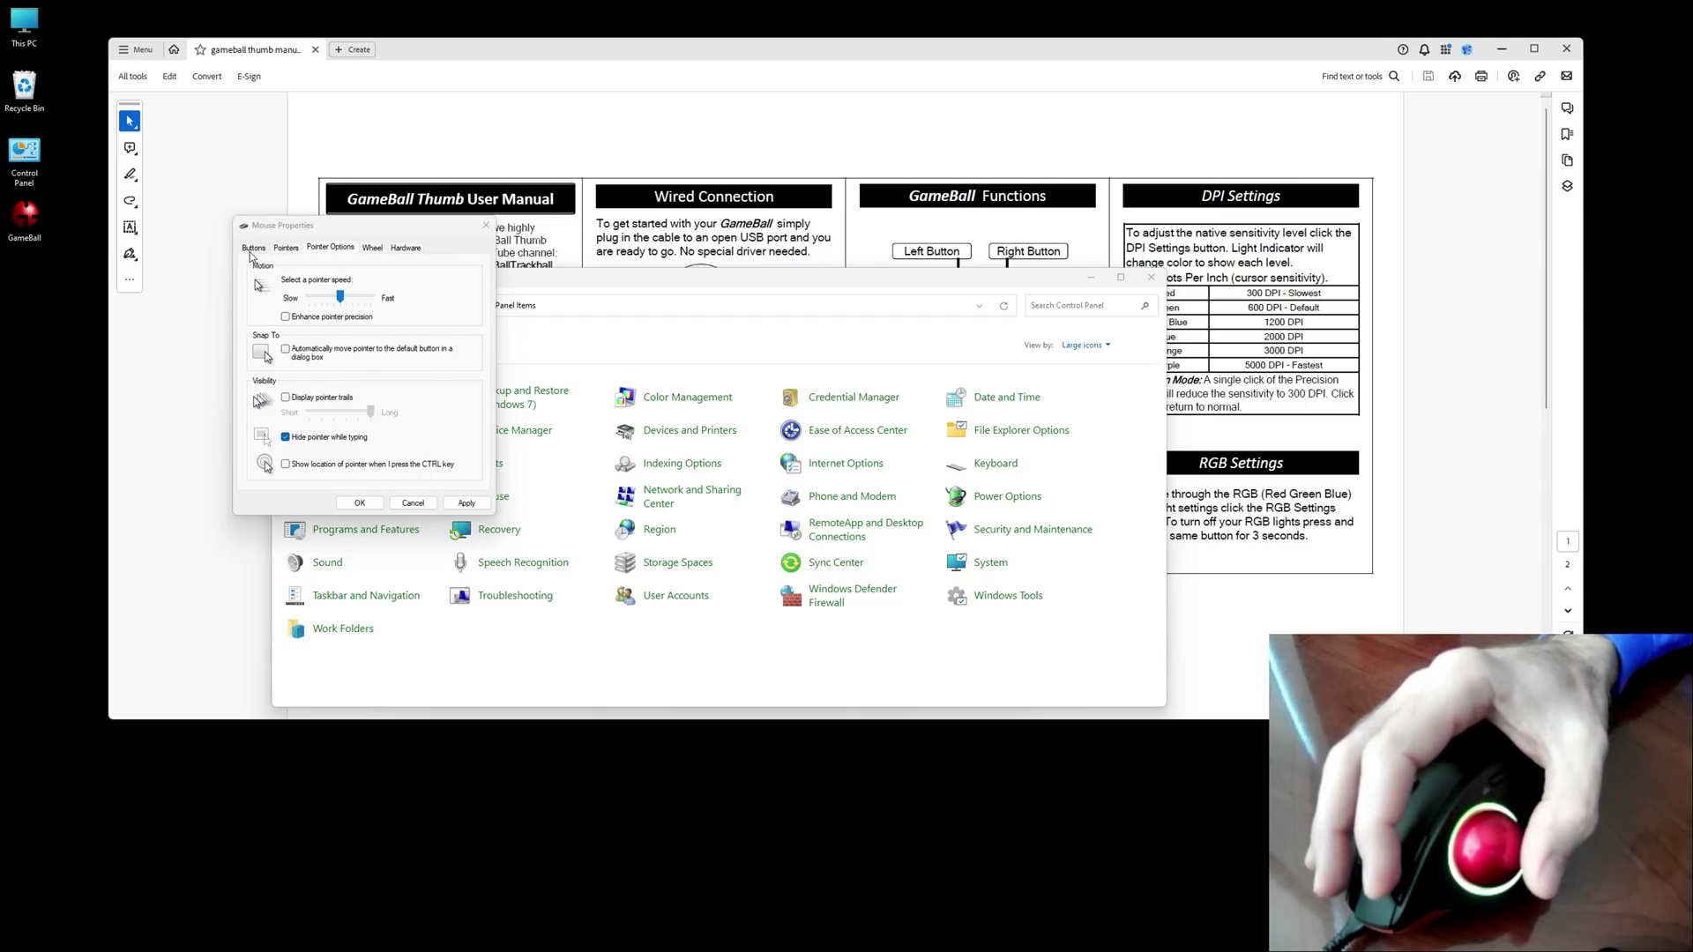
# - Review the button and double-click settings and the wheel scrolling settings in Mouse Properties
pyautogui.click(253, 248)
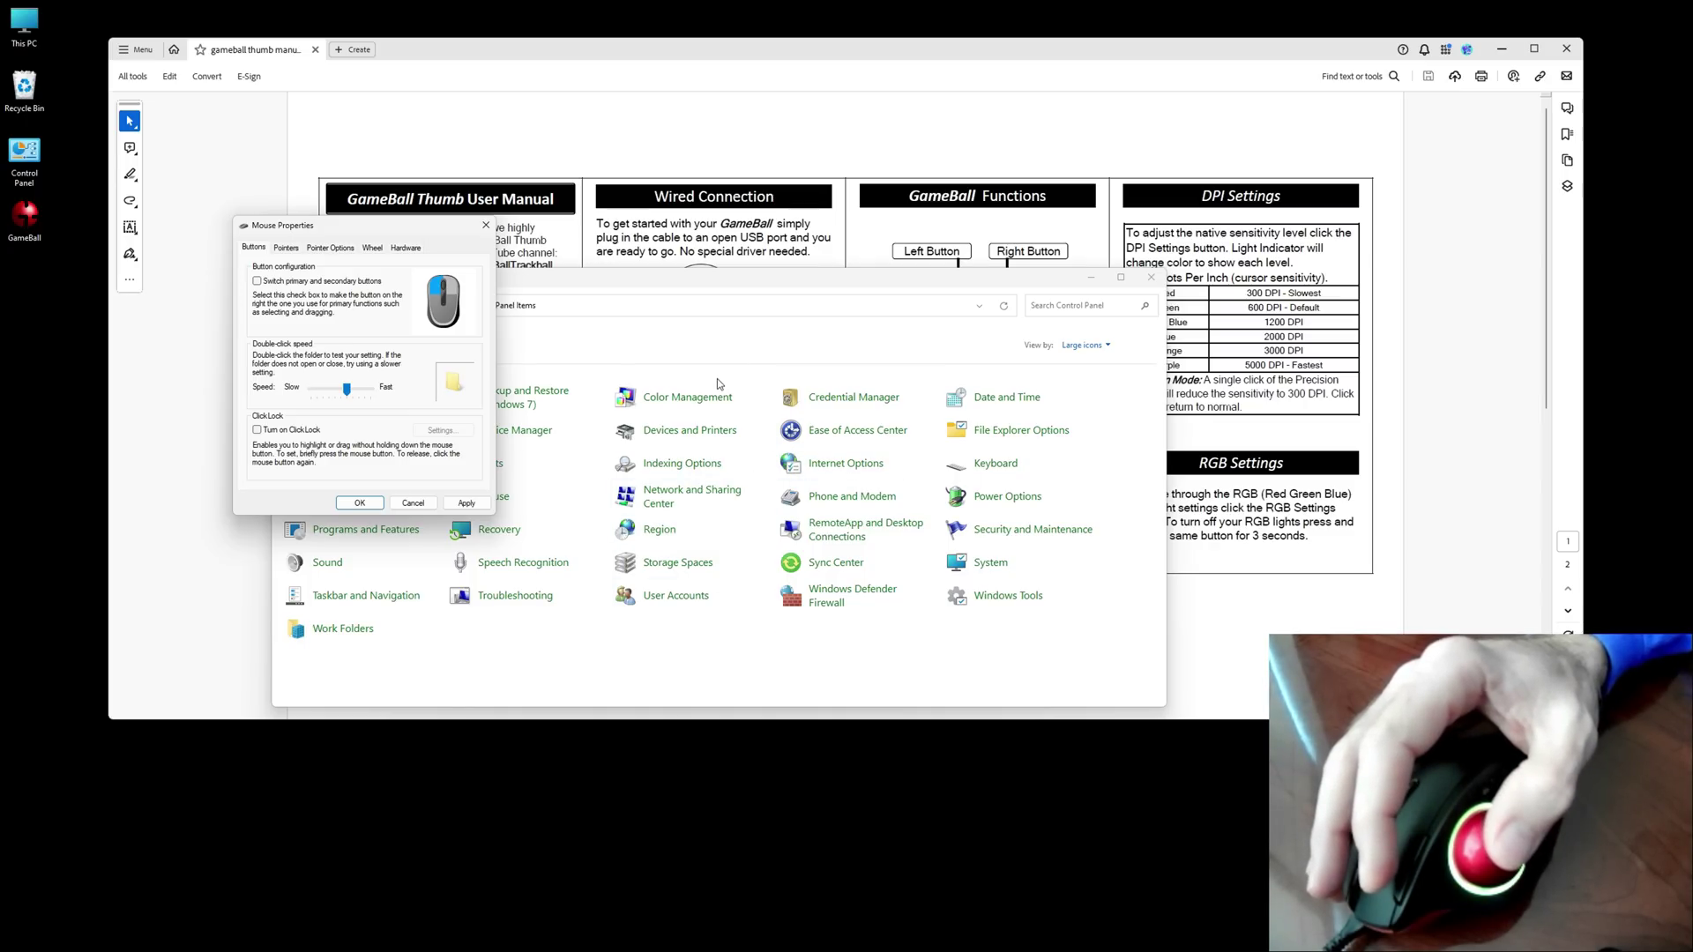
pyautogui.click(371, 250)
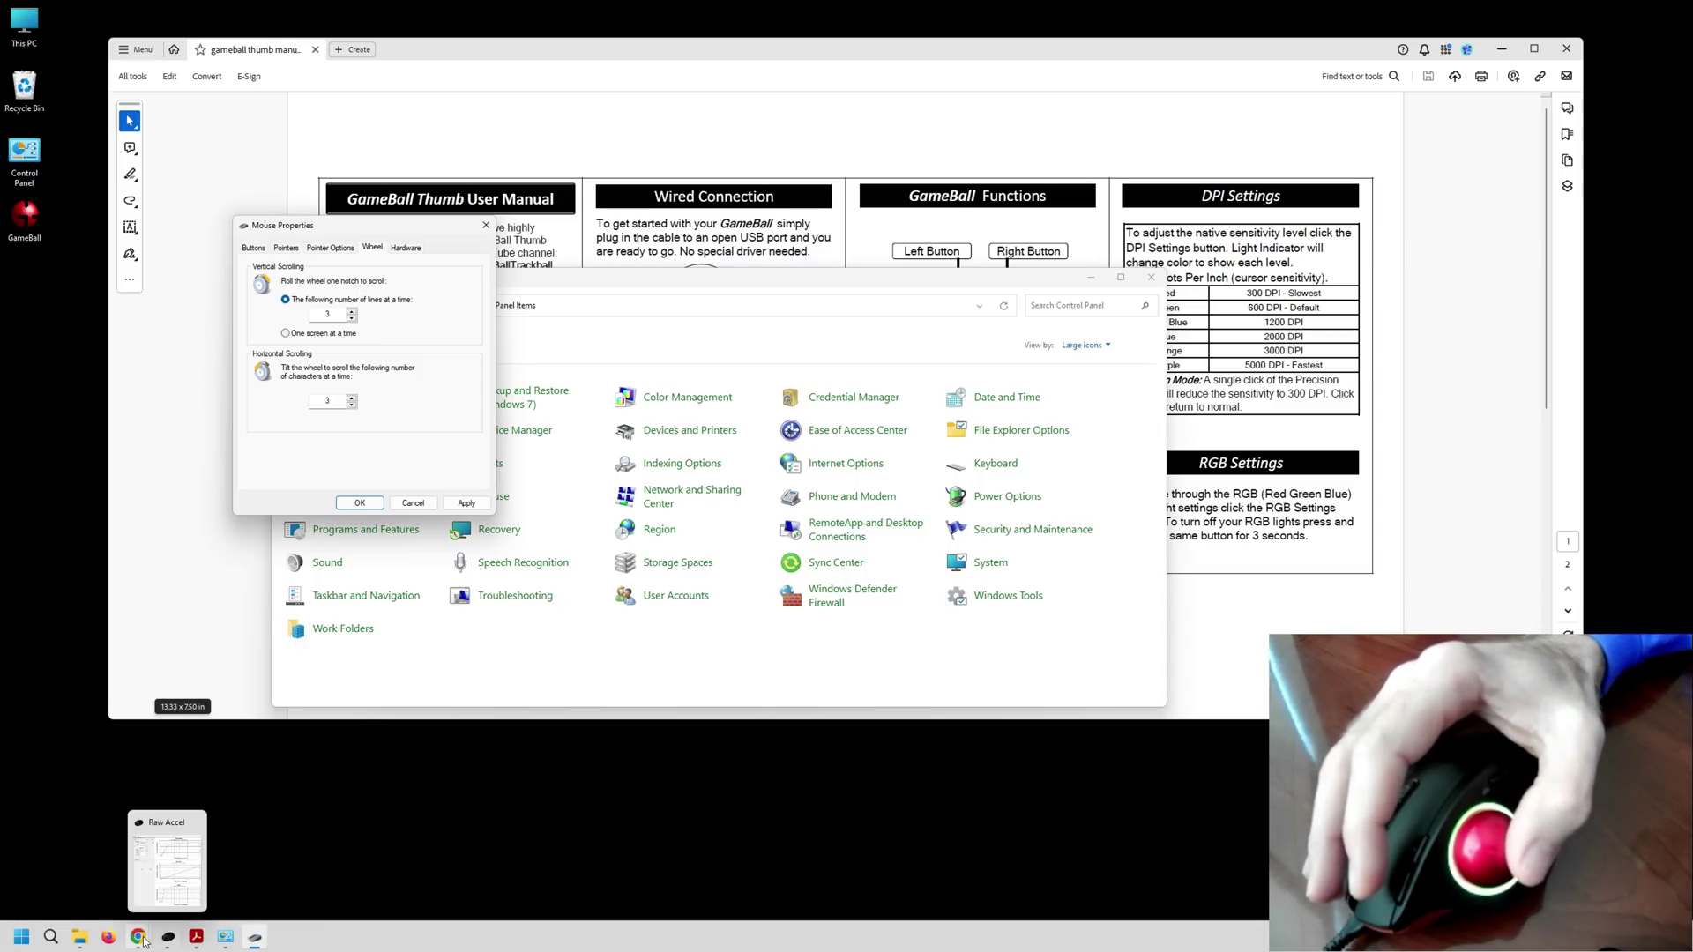
# - Switch to the PC Gamer page in Chrome and test the current vertical scrolling speed
pyautogui.click(138, 937)
pyautogui.click(93, 869)
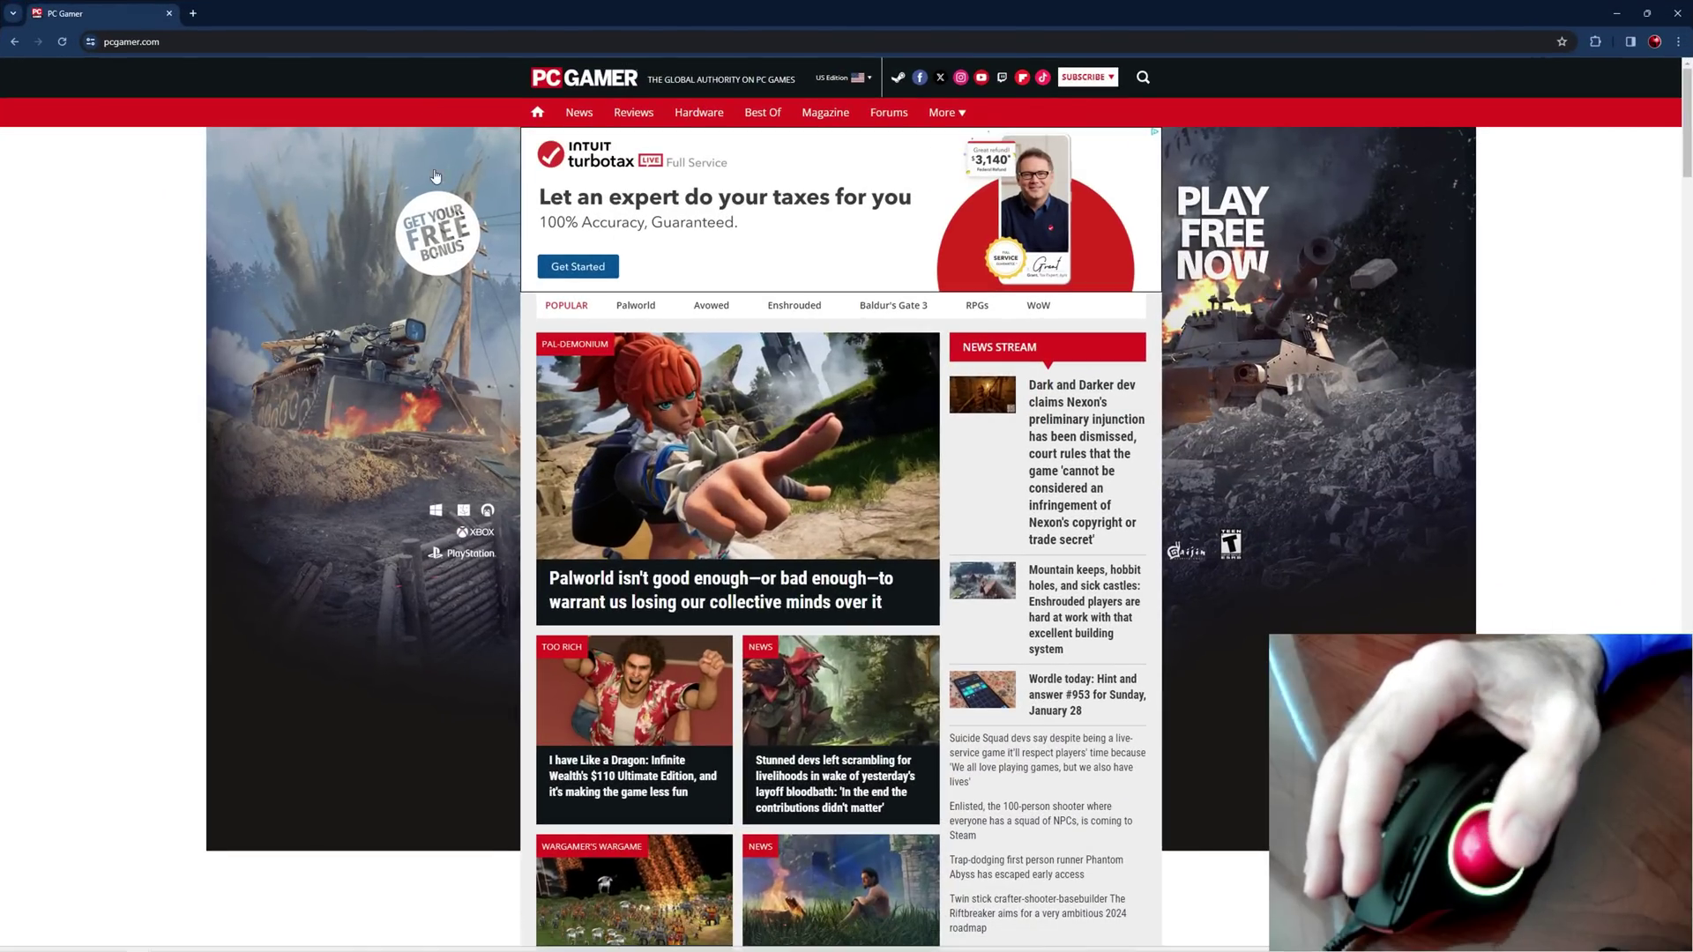
pyautogui.scroll(-10, 1336, 264)
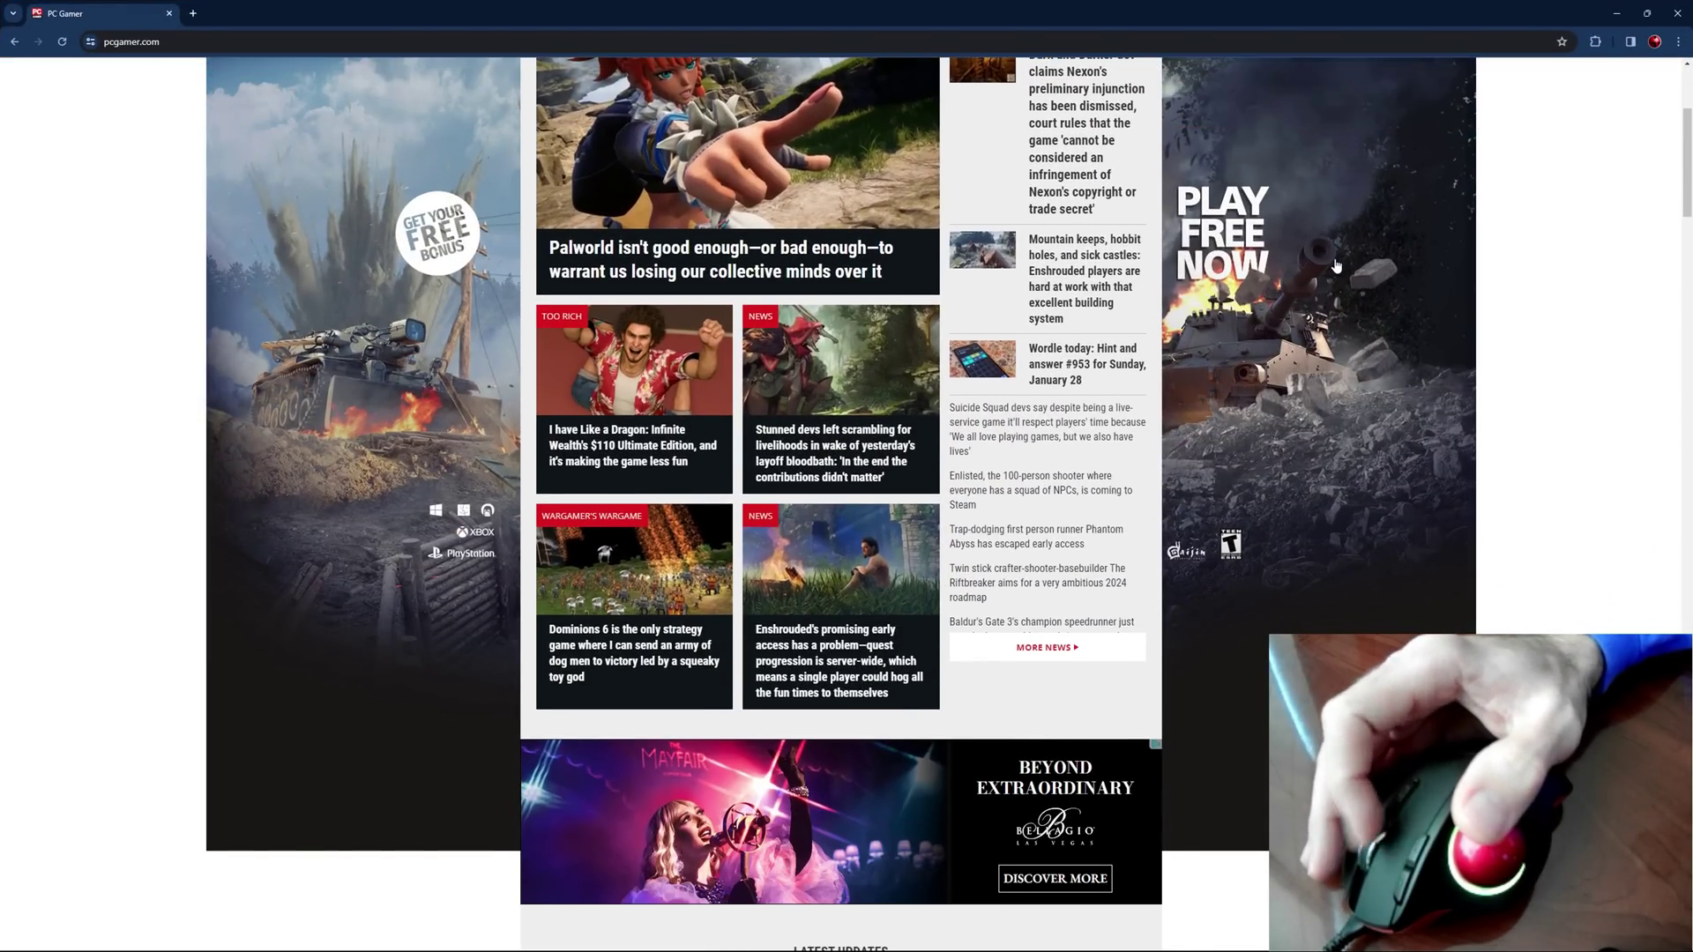
pyautogui.scroll(-17, 1336, 265)
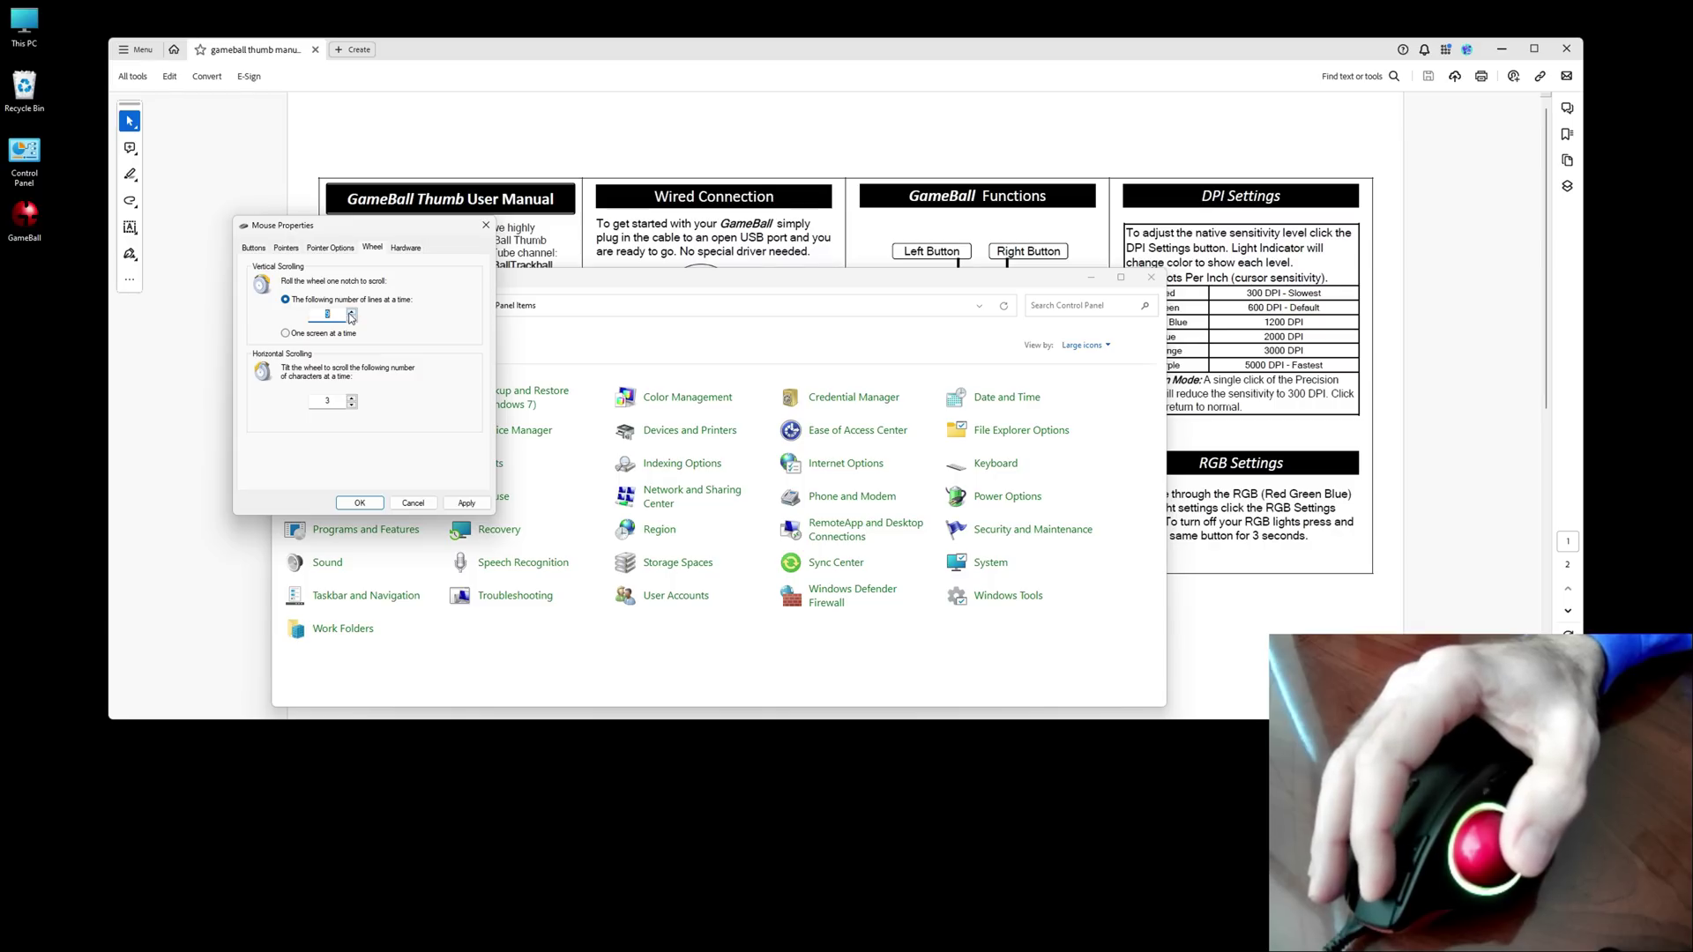
# - Set vertical scrolling to 10 lines per wheel notch in Mouse Properties and apply it
pyautogui.click(467, 503)
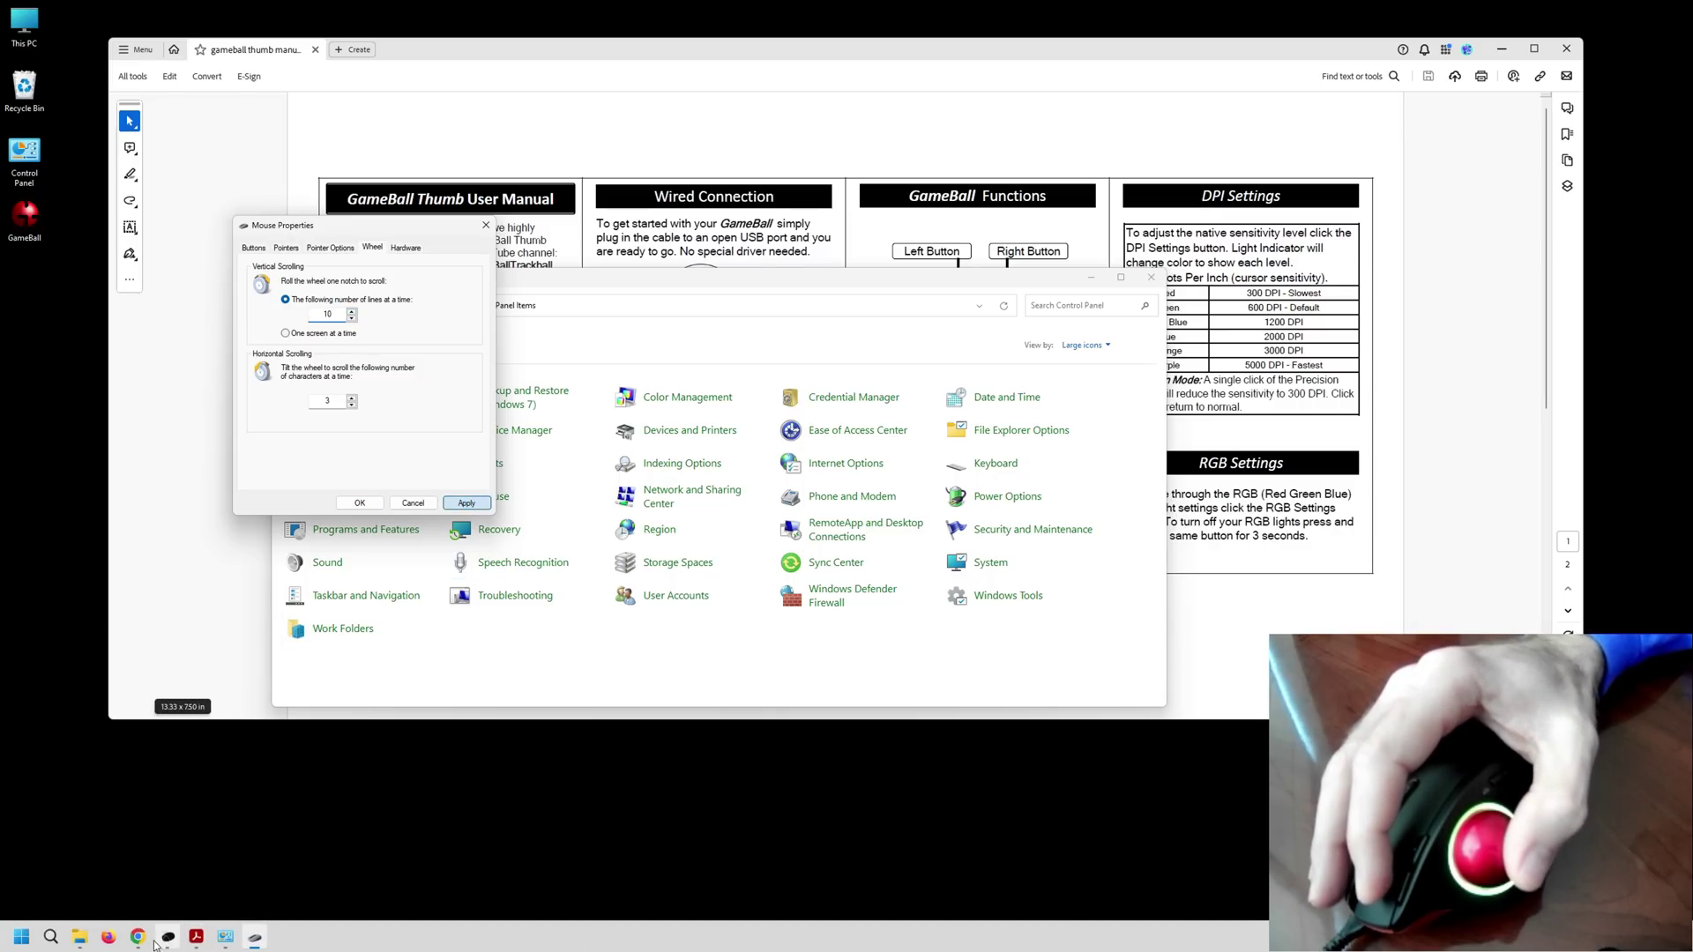
# - Return to the PC Gamer page in Chrome and test the new scrolling speed up and down the page
pyautogui.moveTo(152, 942)
pyautogui.click(95, 869)
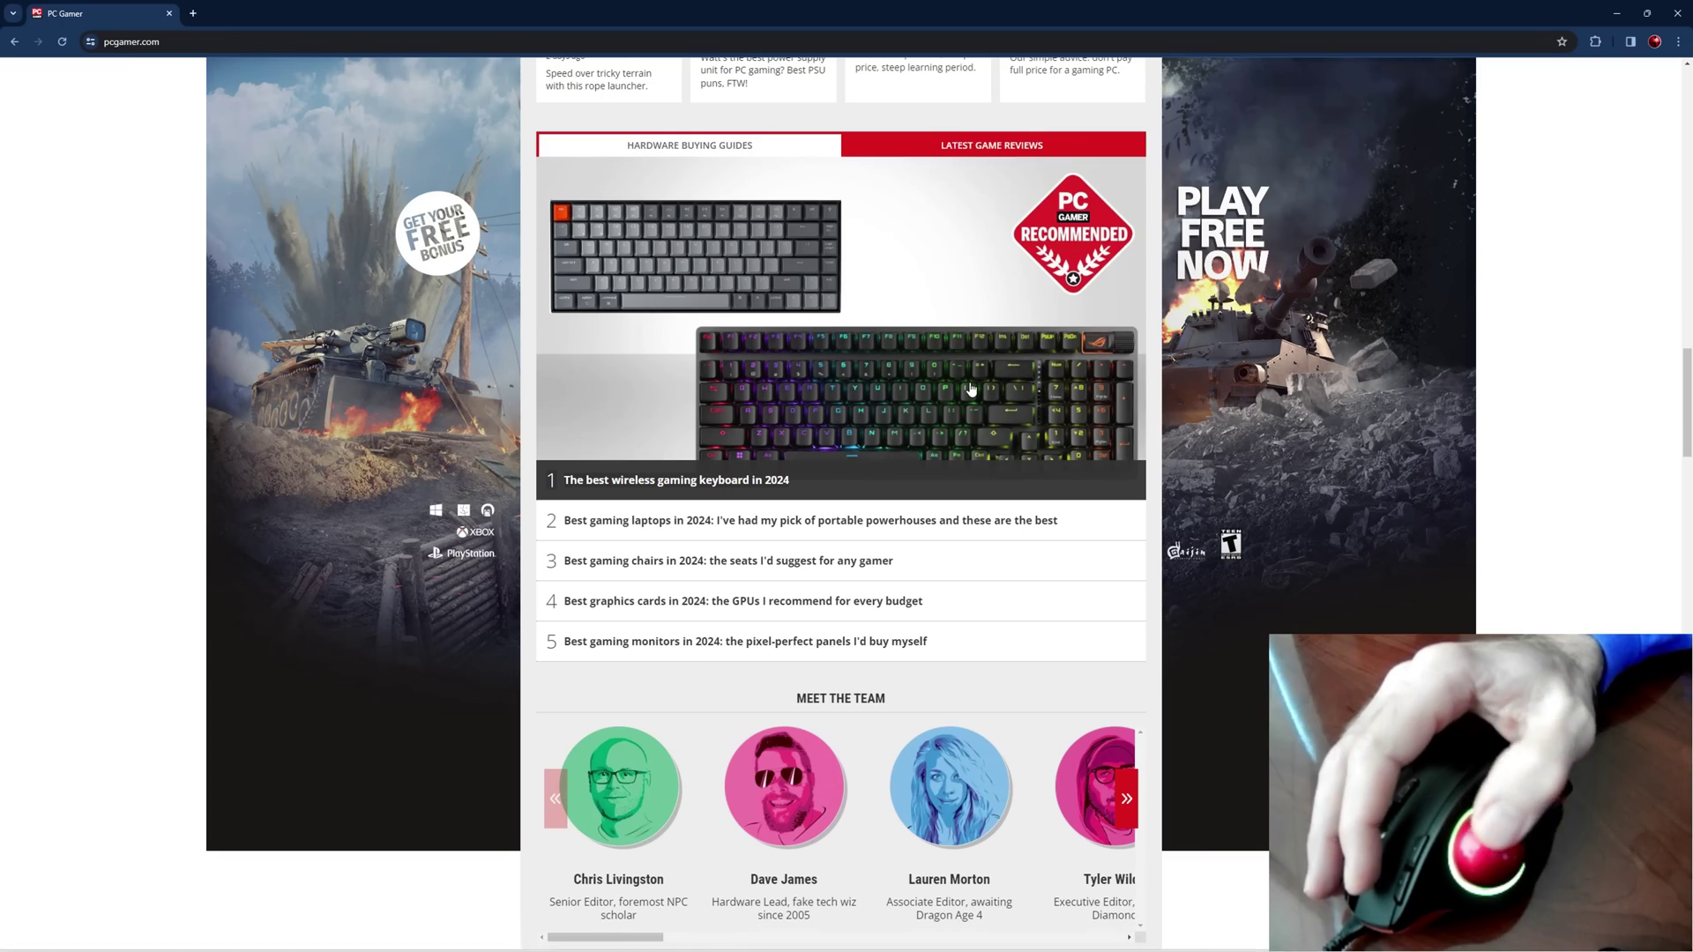
pyautogui.scroll(-2, 970, 388)
pyautogui.scroll(-10, 970, 389)
pyautogui.scroll(5, 970, 389)
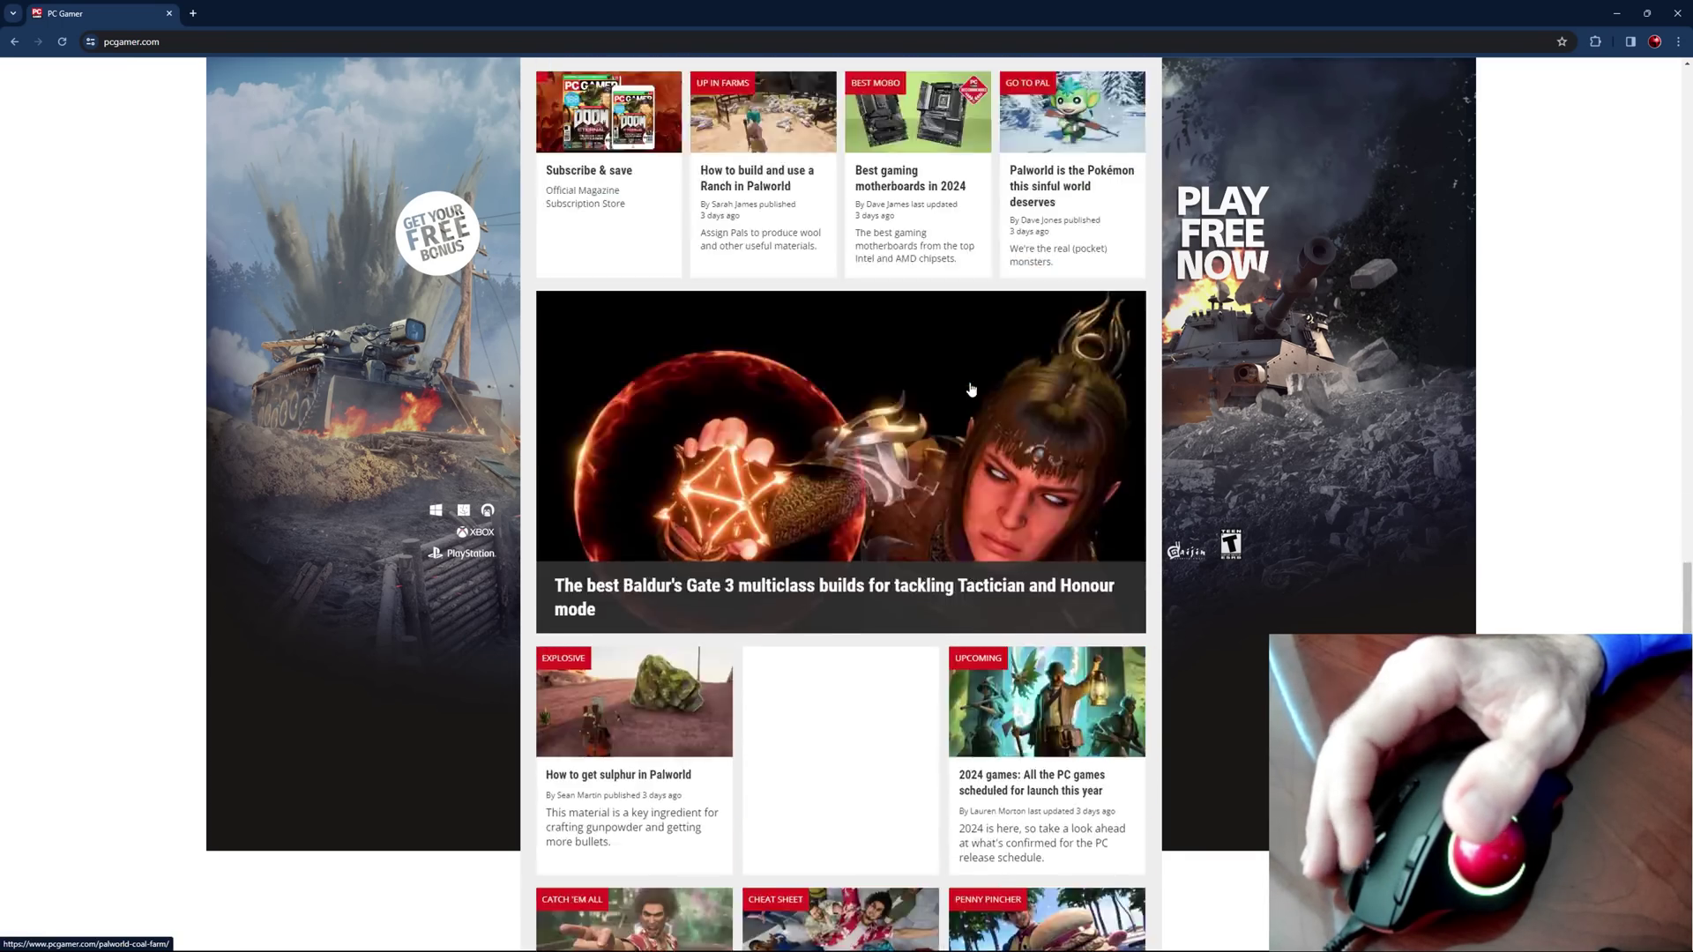
pyautogui.scroll(-4, 970, 389)
pyautogui.scroll(10, 970, 389)
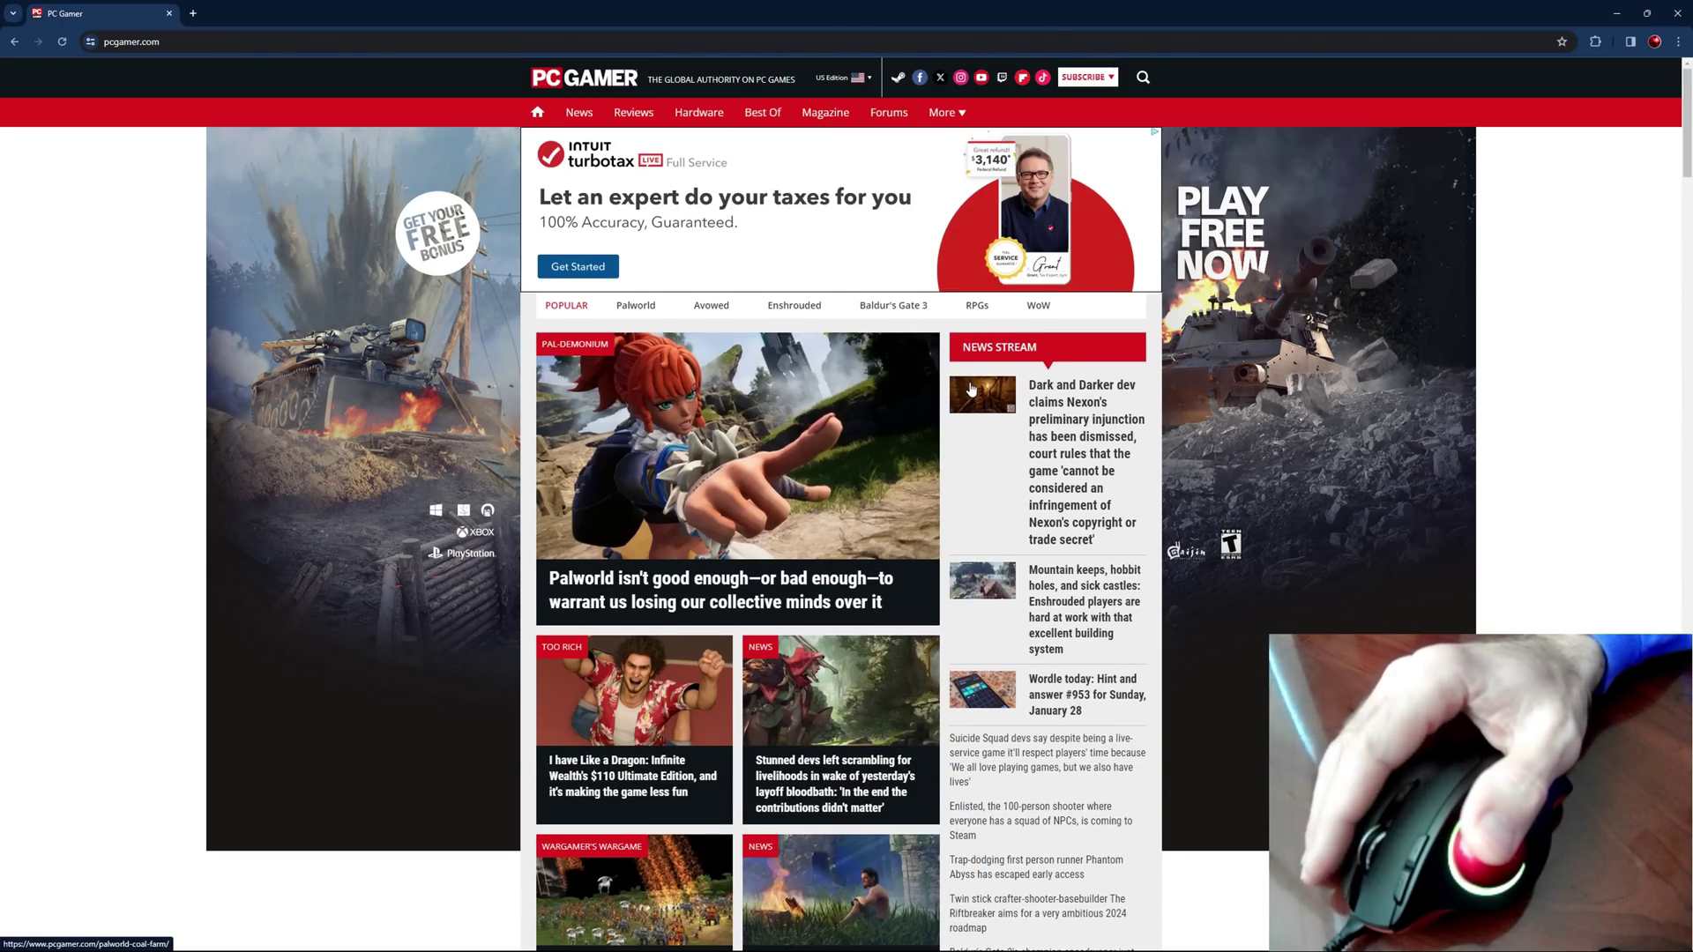
pyautogui.scroll(-5, 970, 389)
pyautogui.scroll(-8, 970, 388)
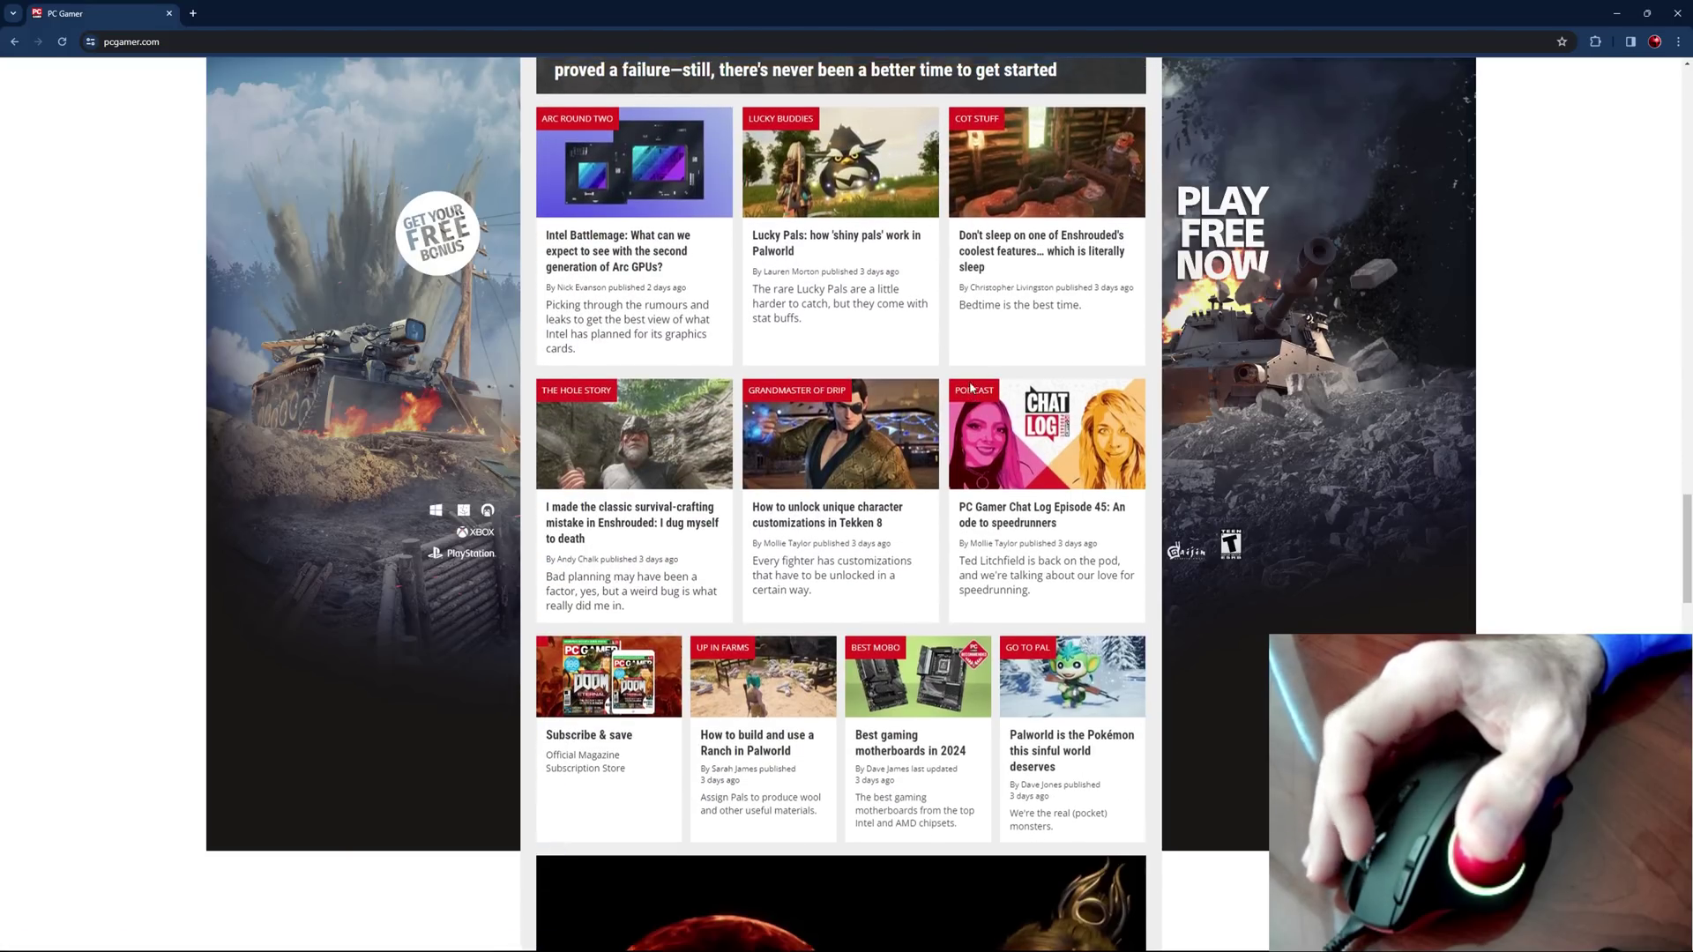
pyautogui.scroll(4, 970, 388)
pyautogui.scroll(8, 970, 388)
pyautogui.scroll(-2, 970, 388)
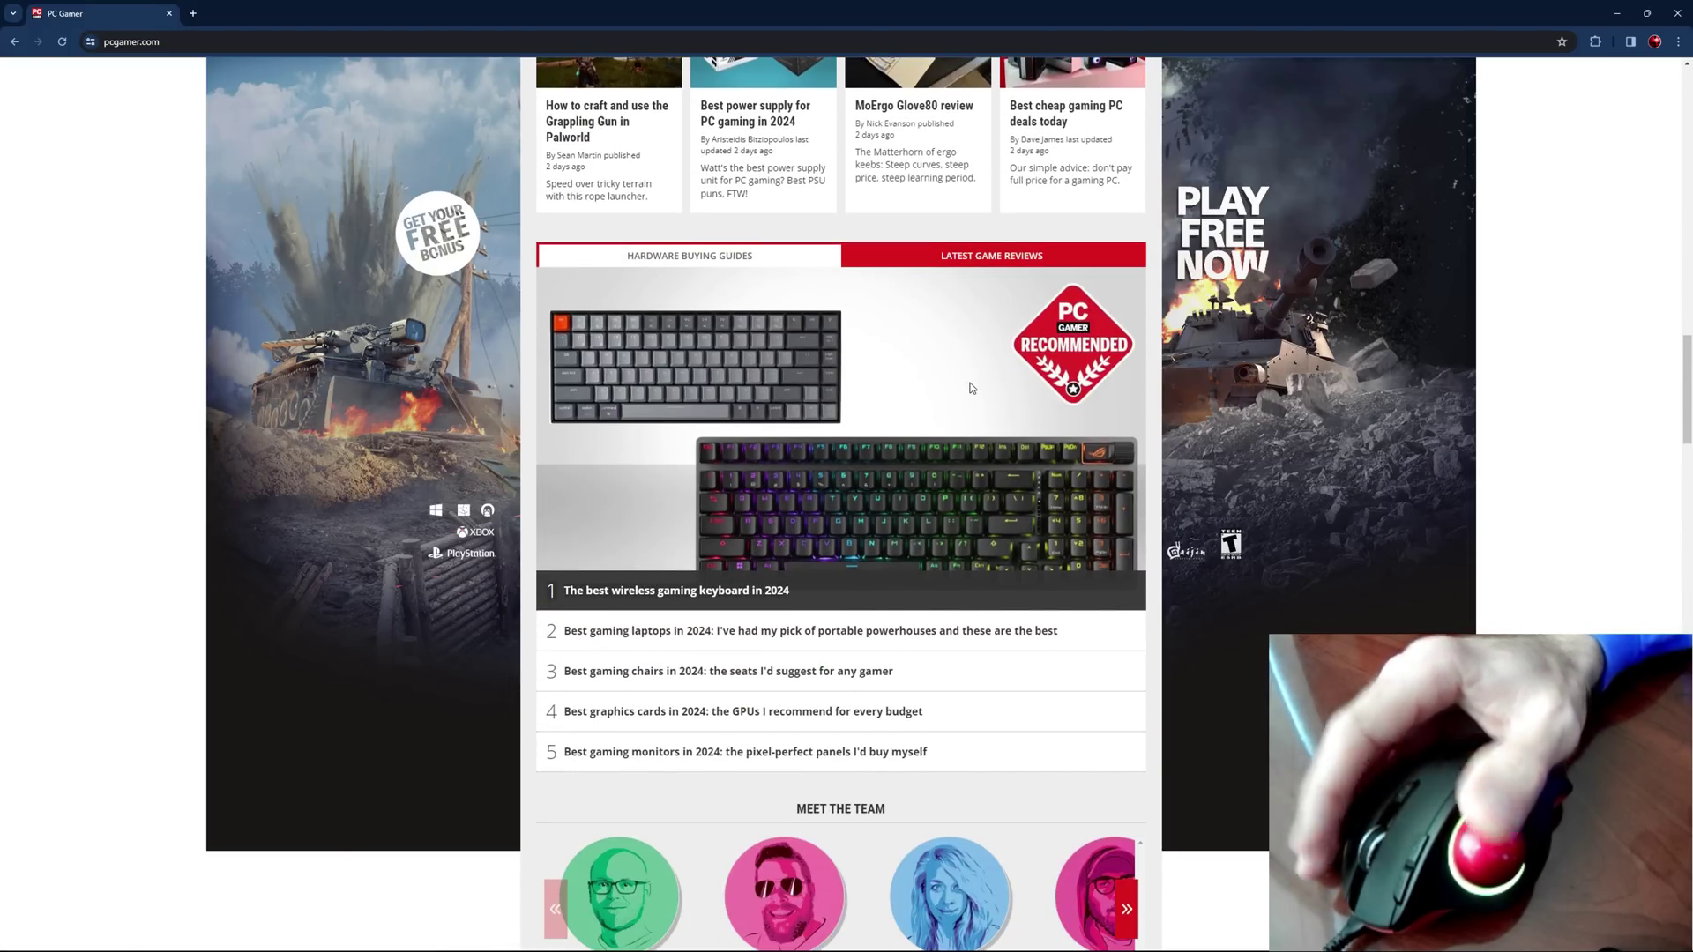
# - Test autoscroll on the PC Gamer page by moving through it in both directions
pyautogui.middleClick(1238, 363)
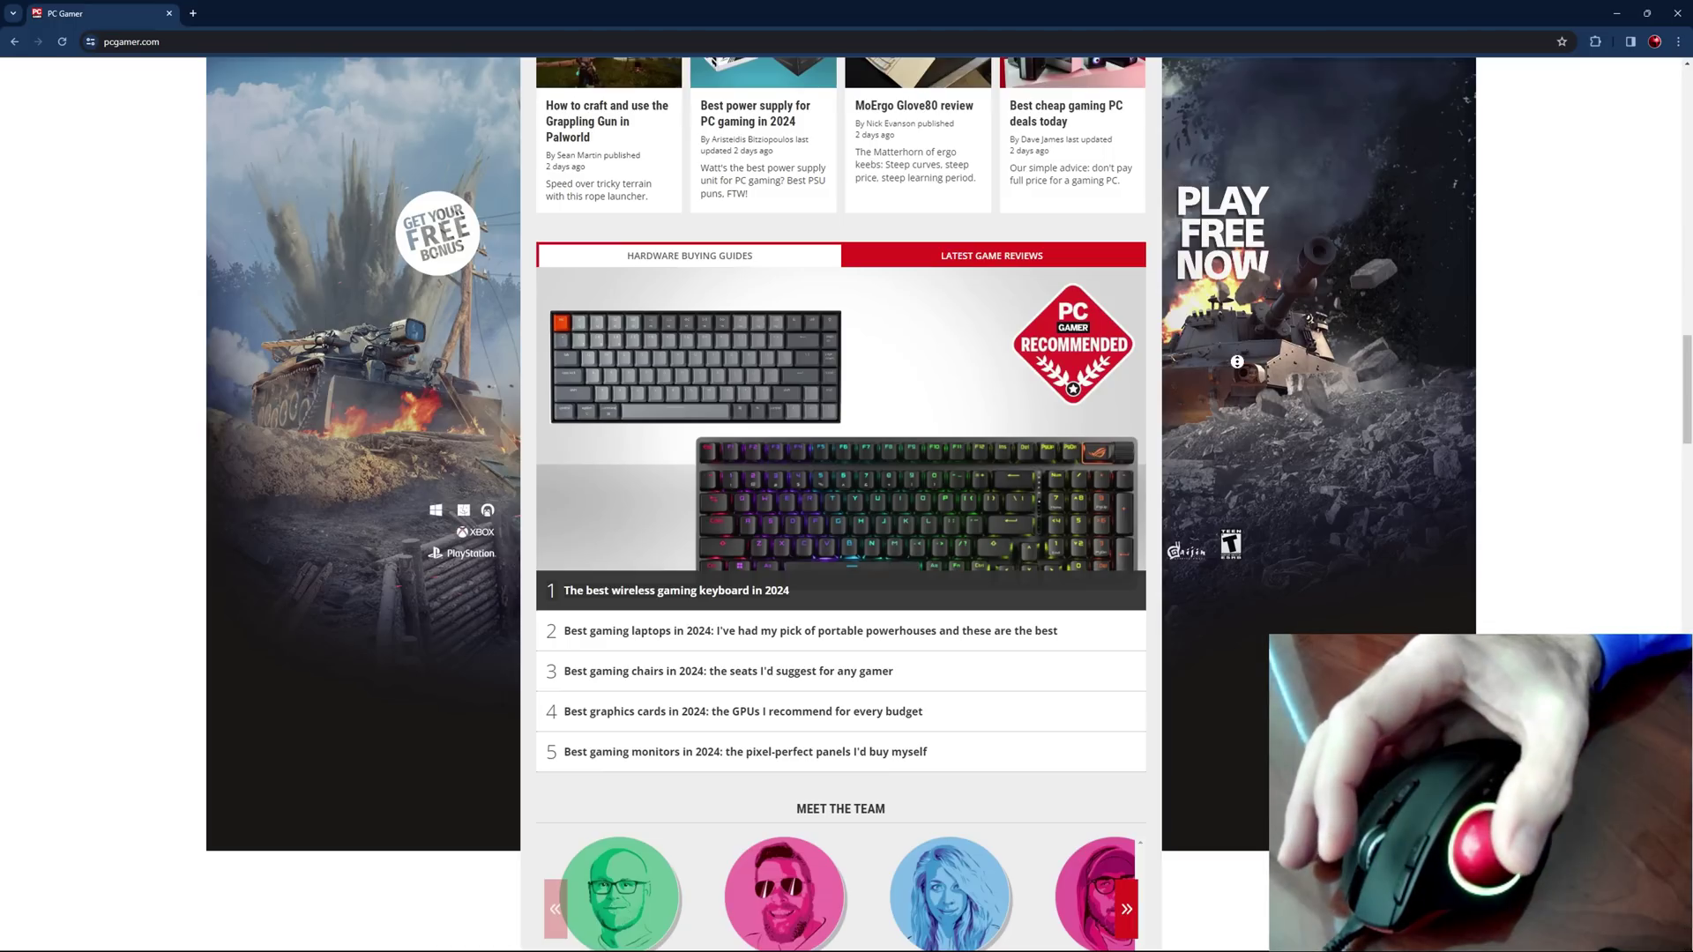
pyautogui.scroll(-10, 1359, 553)
pyautogui.scroll(-5, 1359, 553)
pyautogui.scroll(15, 1199, 63)
pyautogui.scroll(10, 1198, 63)
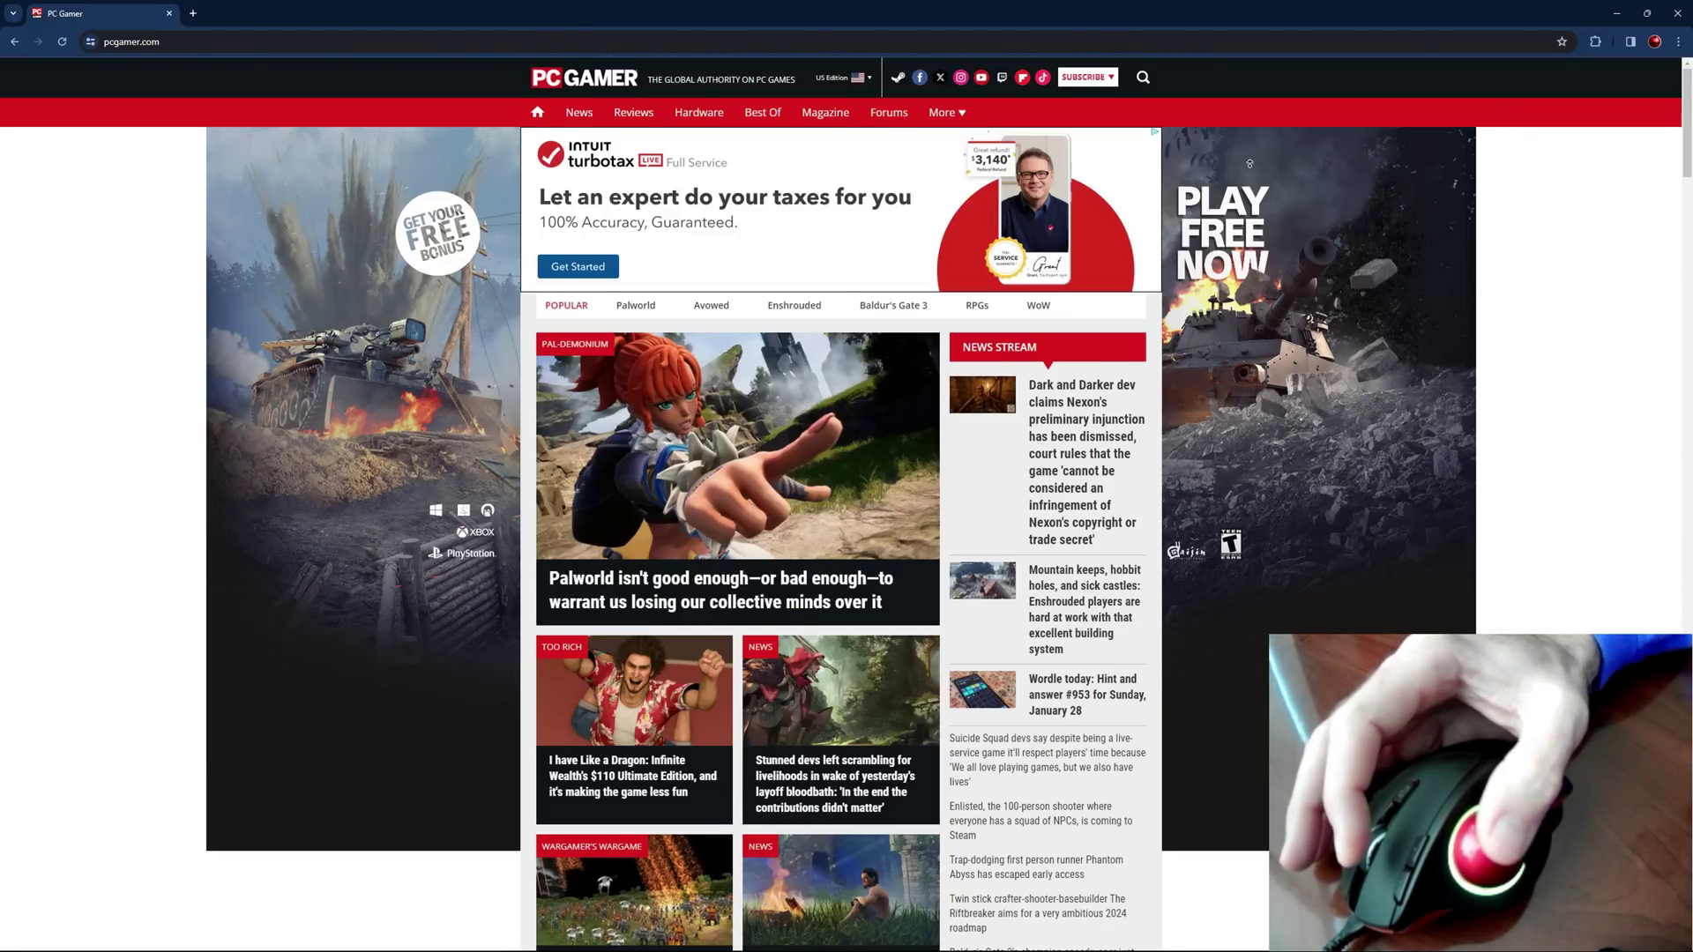
pyautogui.scroll(-20, 1360, 631)
pyautogui.scroll(15, 1283, 169)
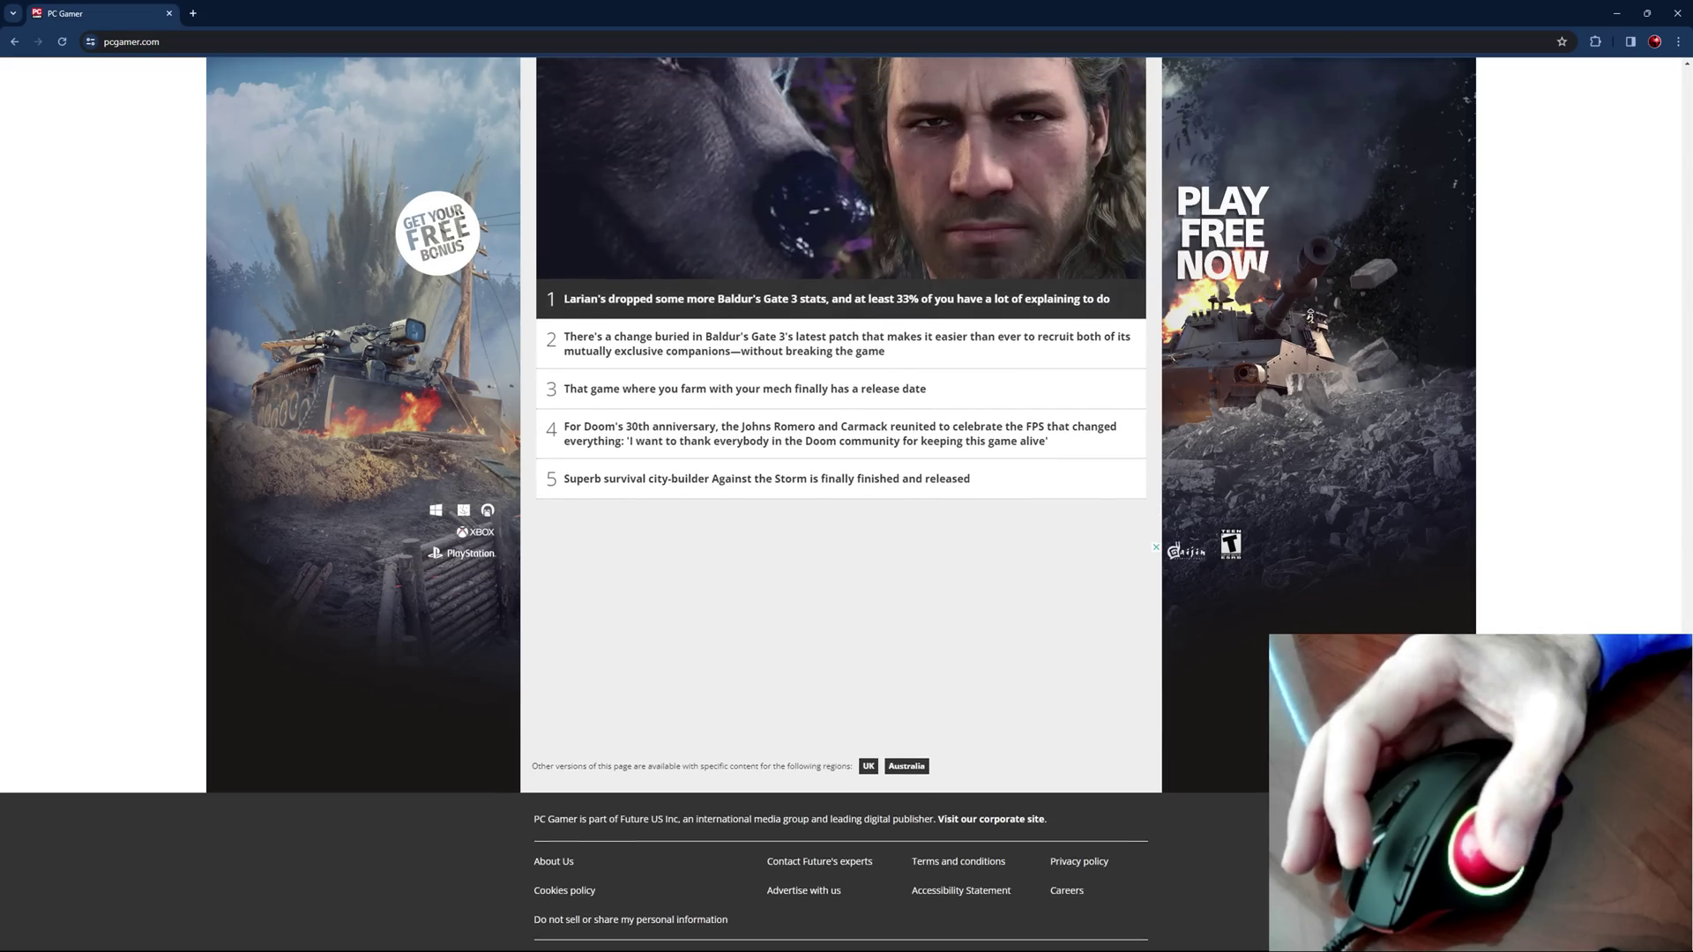
pyautogui.scroll(10, 1283, 170)
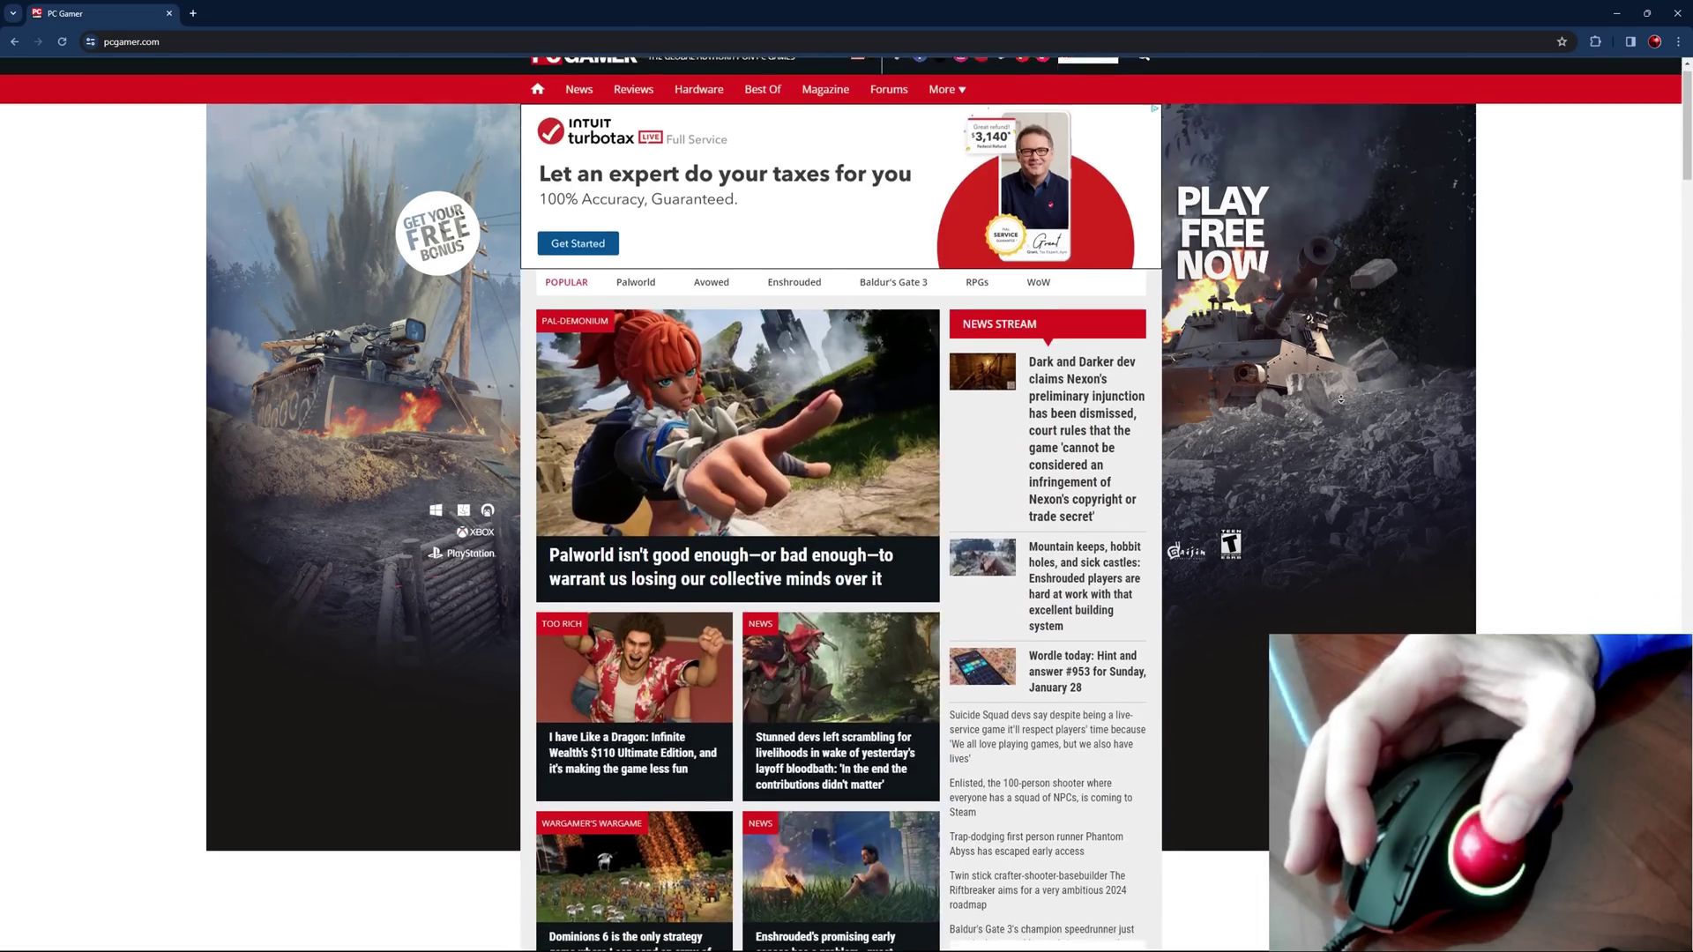
pyautogui.scroll(-20, 1395, 300)
pyautogui.scroll(5, 1395, 301)
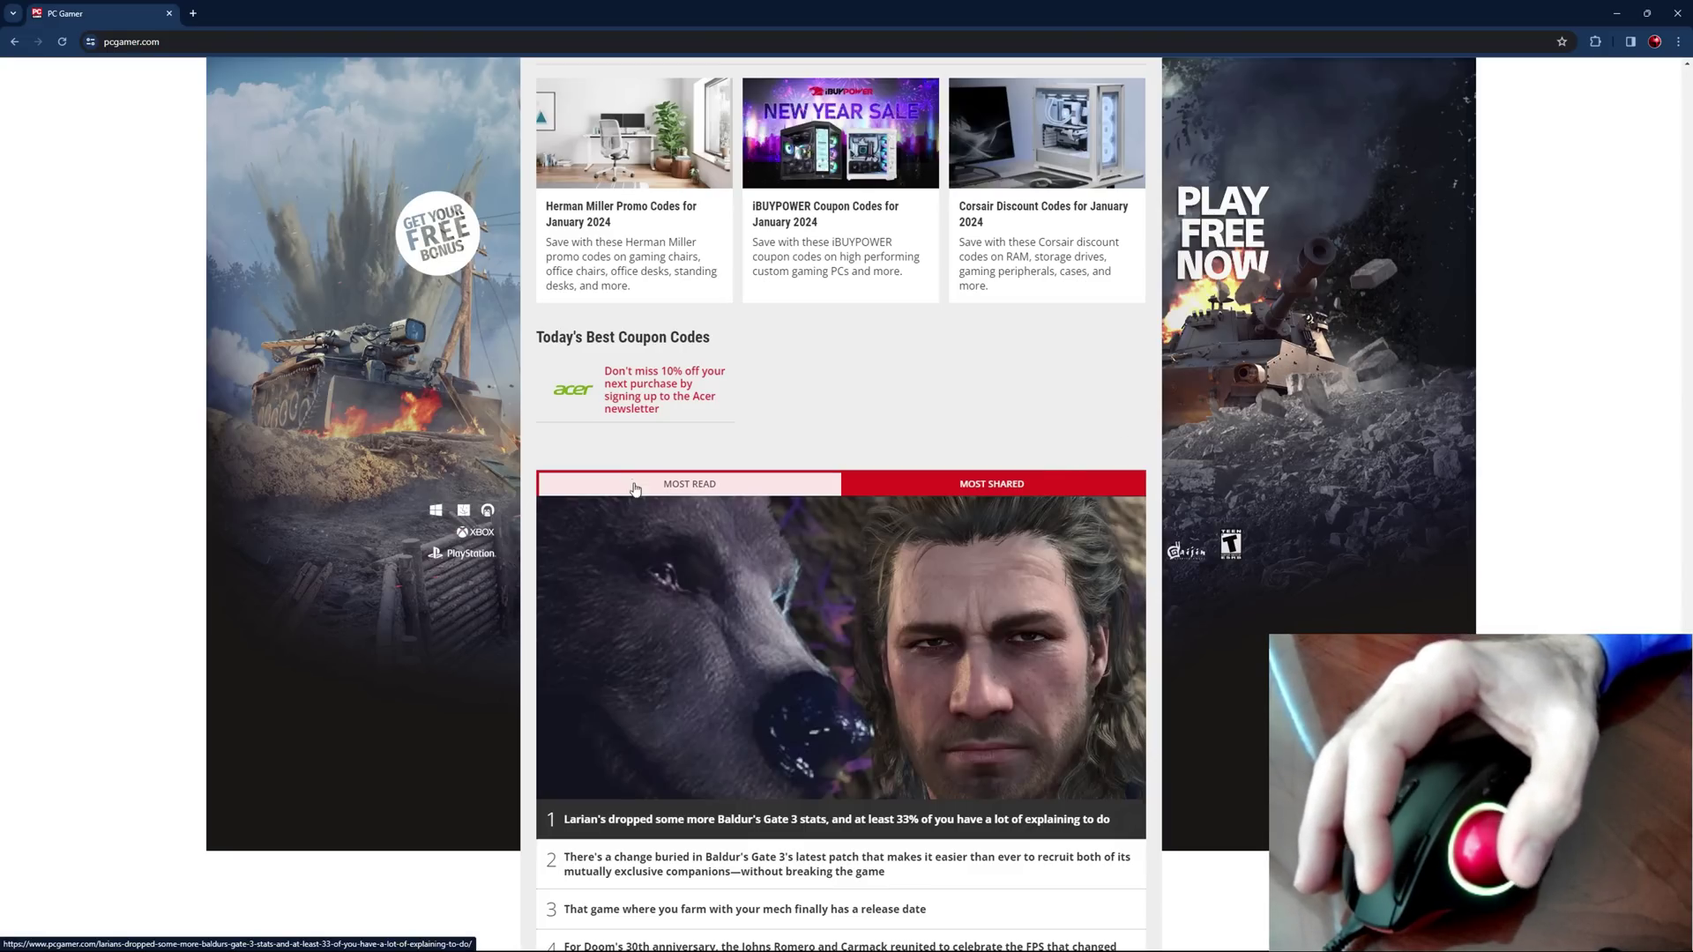
# - Bring the CodePen Horizontal Scroll Test window onto this screen and test sideways scrolling of the yellow strip and vertical scrolling of the HTML code
pyautogui.moveTo(138, 937)
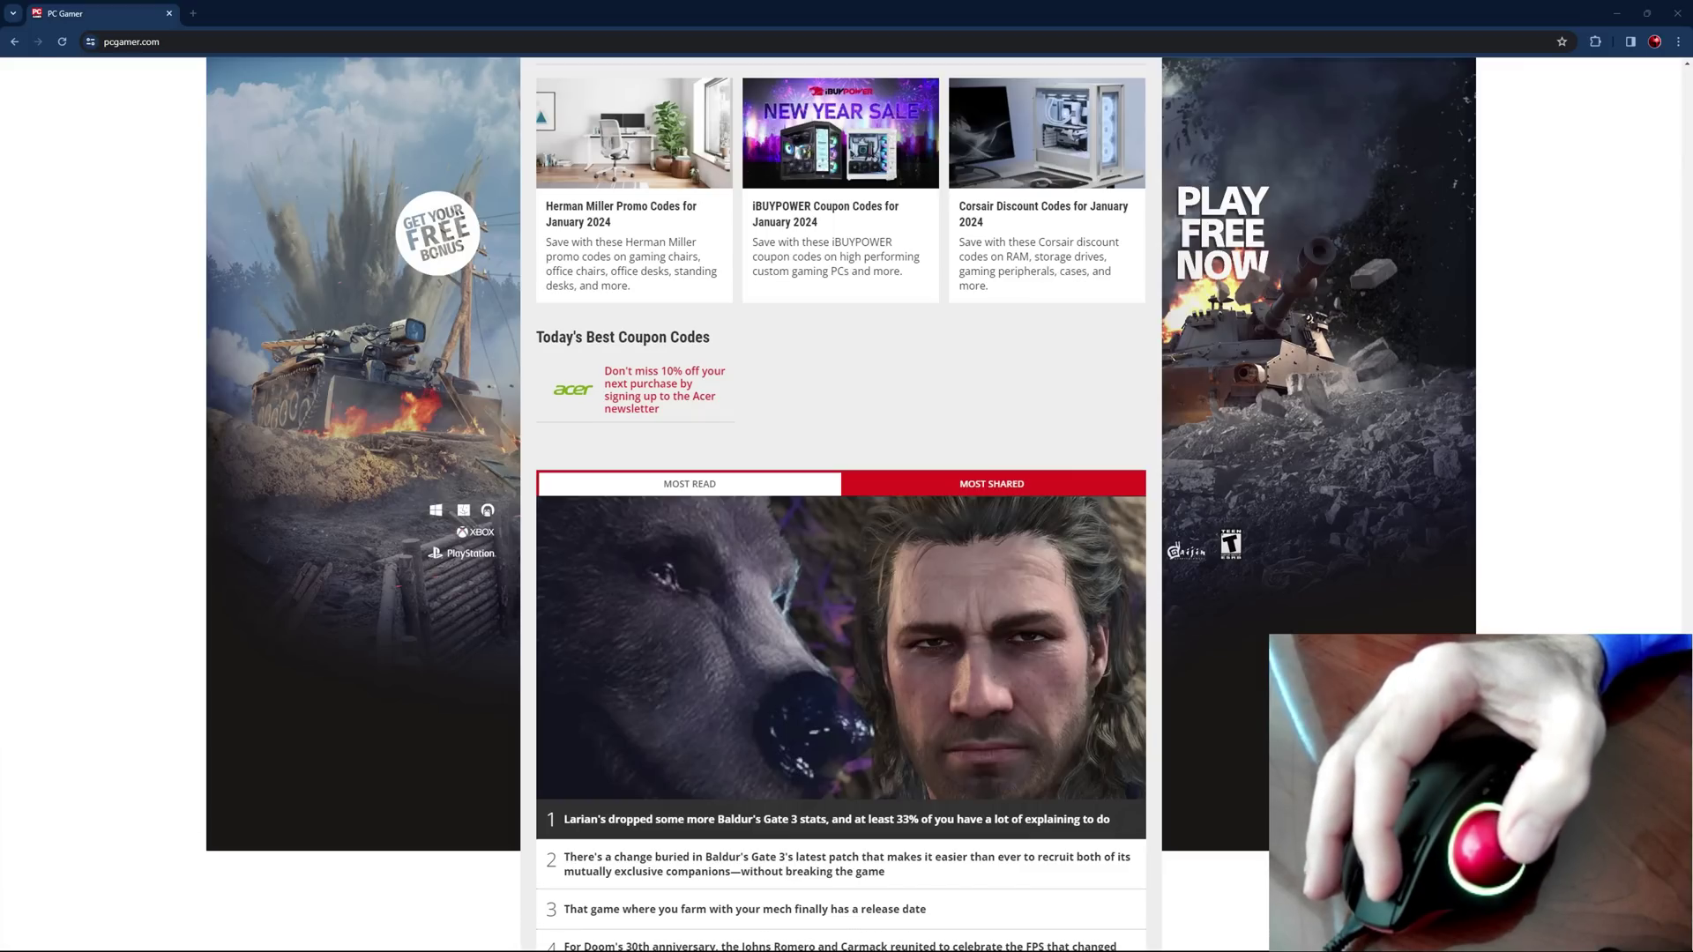
pyautogui.moveTo(0, 317); pyautogui.dragTo(889, 224)
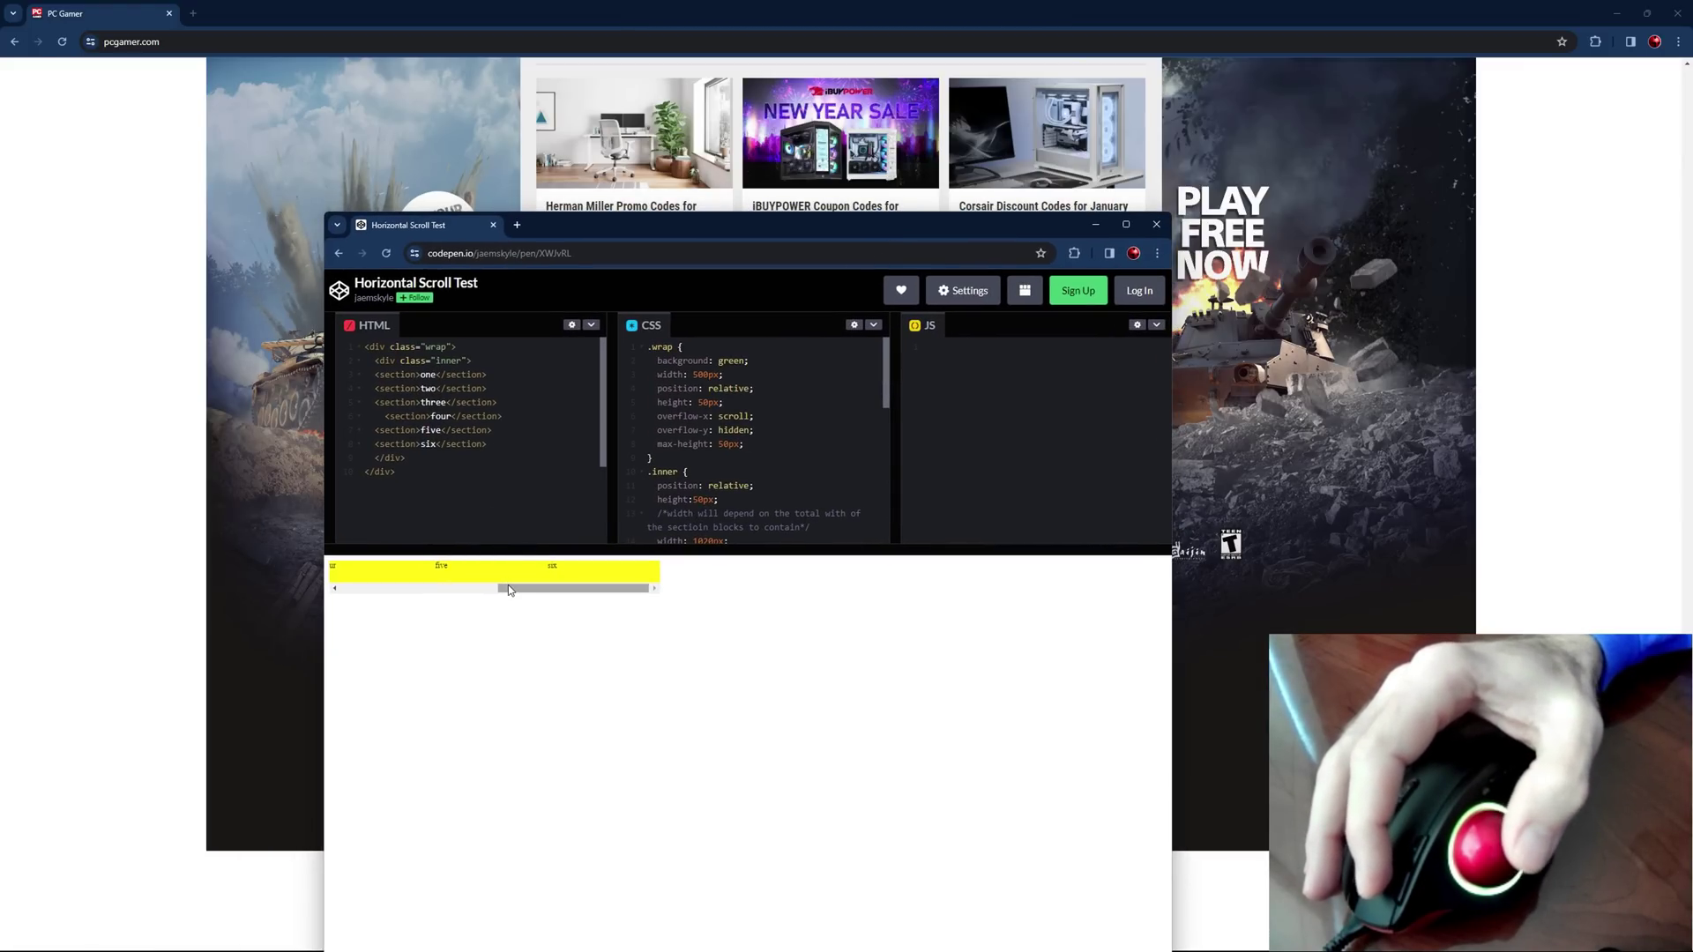
pyautogui.hscroll(-3, 484, 585)
pyautogui.hscroll(3, 485, 585)
pyautogui.hscroll(-3, 484, 584)
pyautogui.hscroll(3, 484, 584)
pyautogui.hscroll(-3, 485, 585)
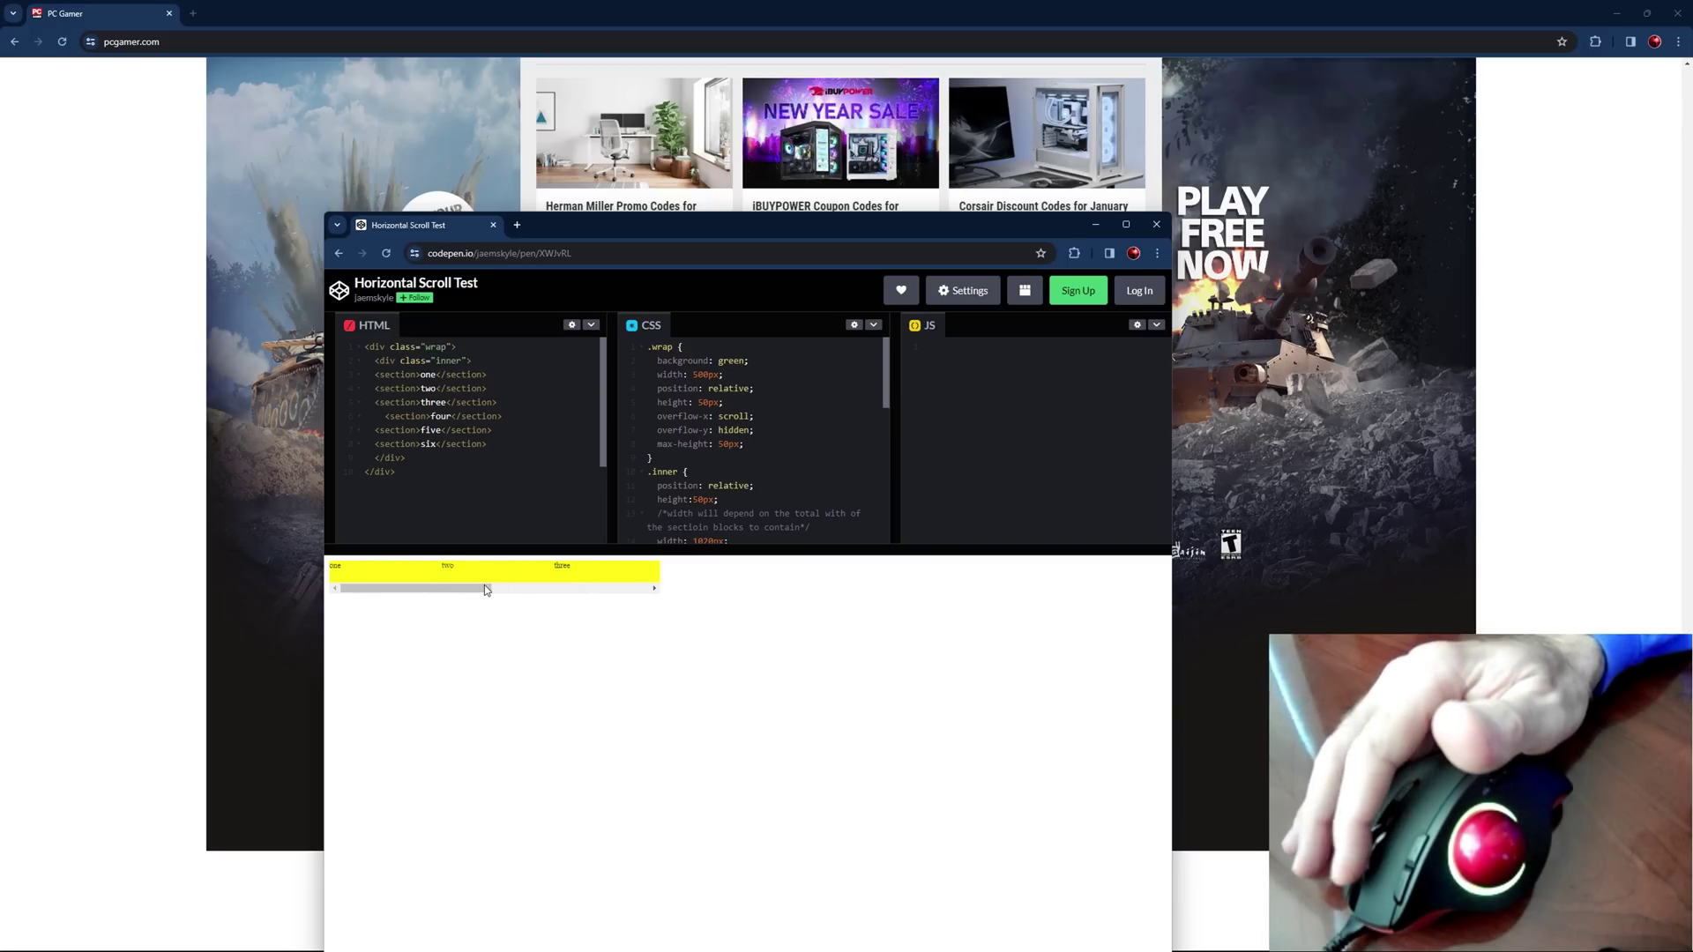
pyautogui.hscroll(3, 484, 585)
pyautogui.hscroll(-4, 485, 585)
pyautogui.hscroll(3, 485, 585)
pyautogui.hscroll(-2, 484, 585)
pyautogui.hscroll(-3, 484, 585)
pyautogui.hscroll(3, 484, 584)
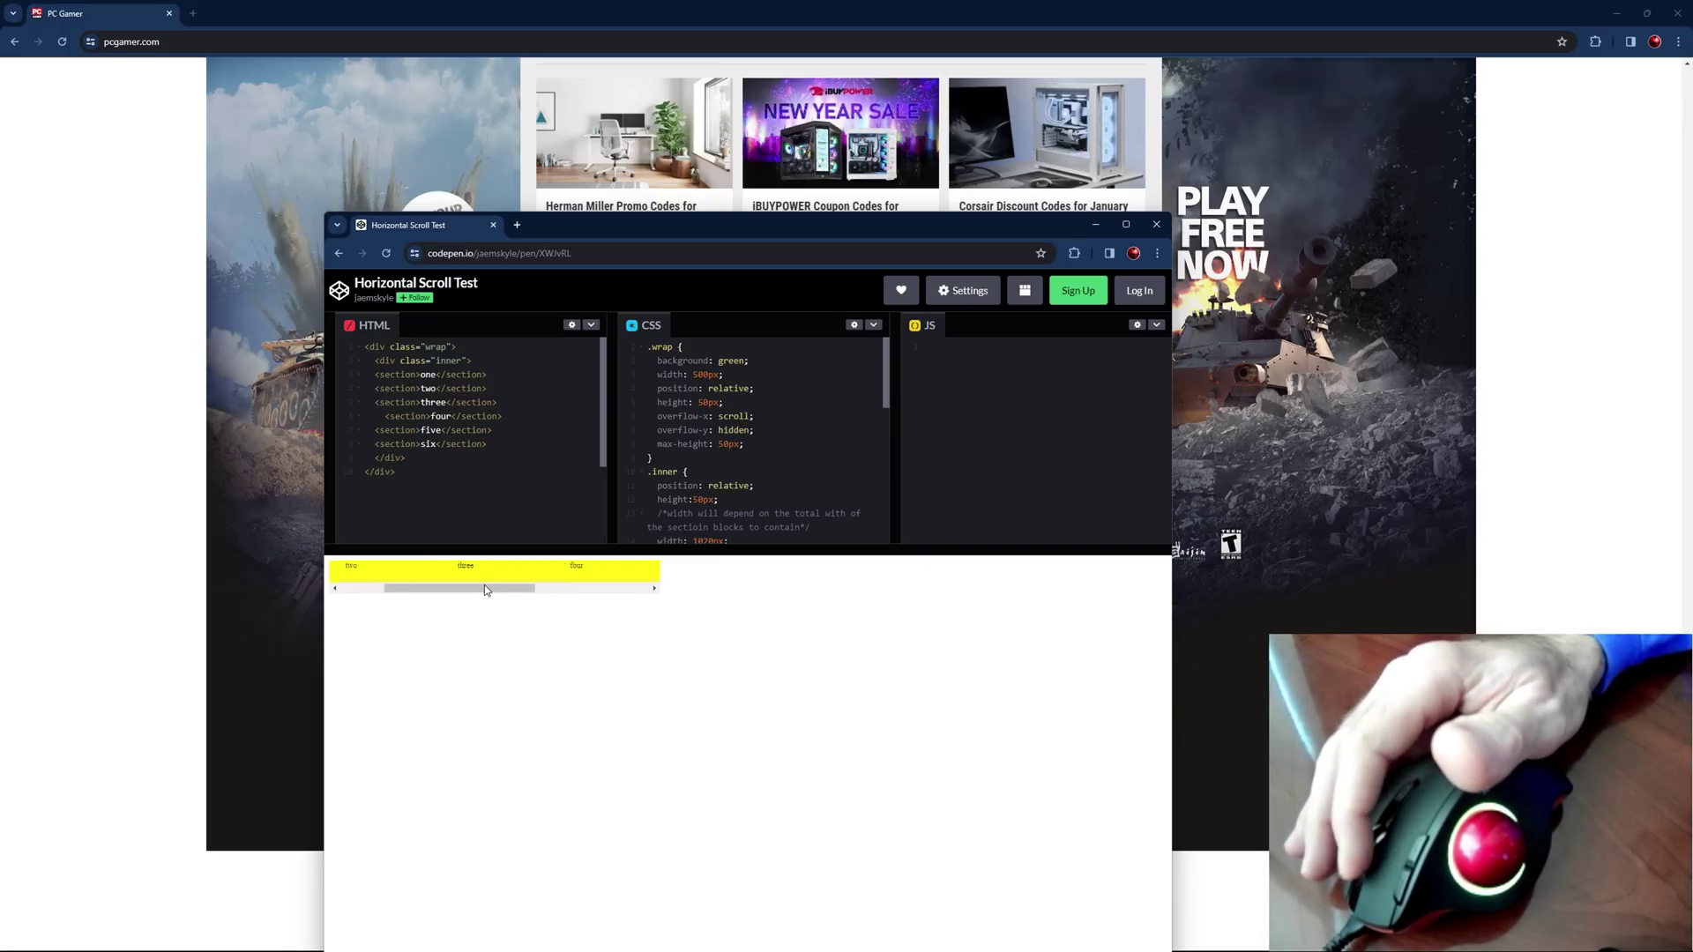
pyautogui.hscroll(-3, 485, 584)
pyautogui.hscroll(3, 485, 585)
pyautogui.hscroll(-3, 484, 585)
pyautogui.hscroll(-3, 484, 585)
pyautogui.hscroll(3, 484, 584)
pyautogui.hscroll(-3, 484, 585)
pyautogui.hscroll(3, 485, 585)
pyautogui.hscroll(-3, 484, 585)
pyautogui.hscroll(3, 485, 585)
pyautogui.hscroll(-3, 484, 584)
pyautogui.hscroll(3, 484, 585)
pyautogui.hscroll(-3, 484, 585)
pyautogui.hscroll(3, 484, 584)
pyautogui.hscroll(-3, 484, 589)
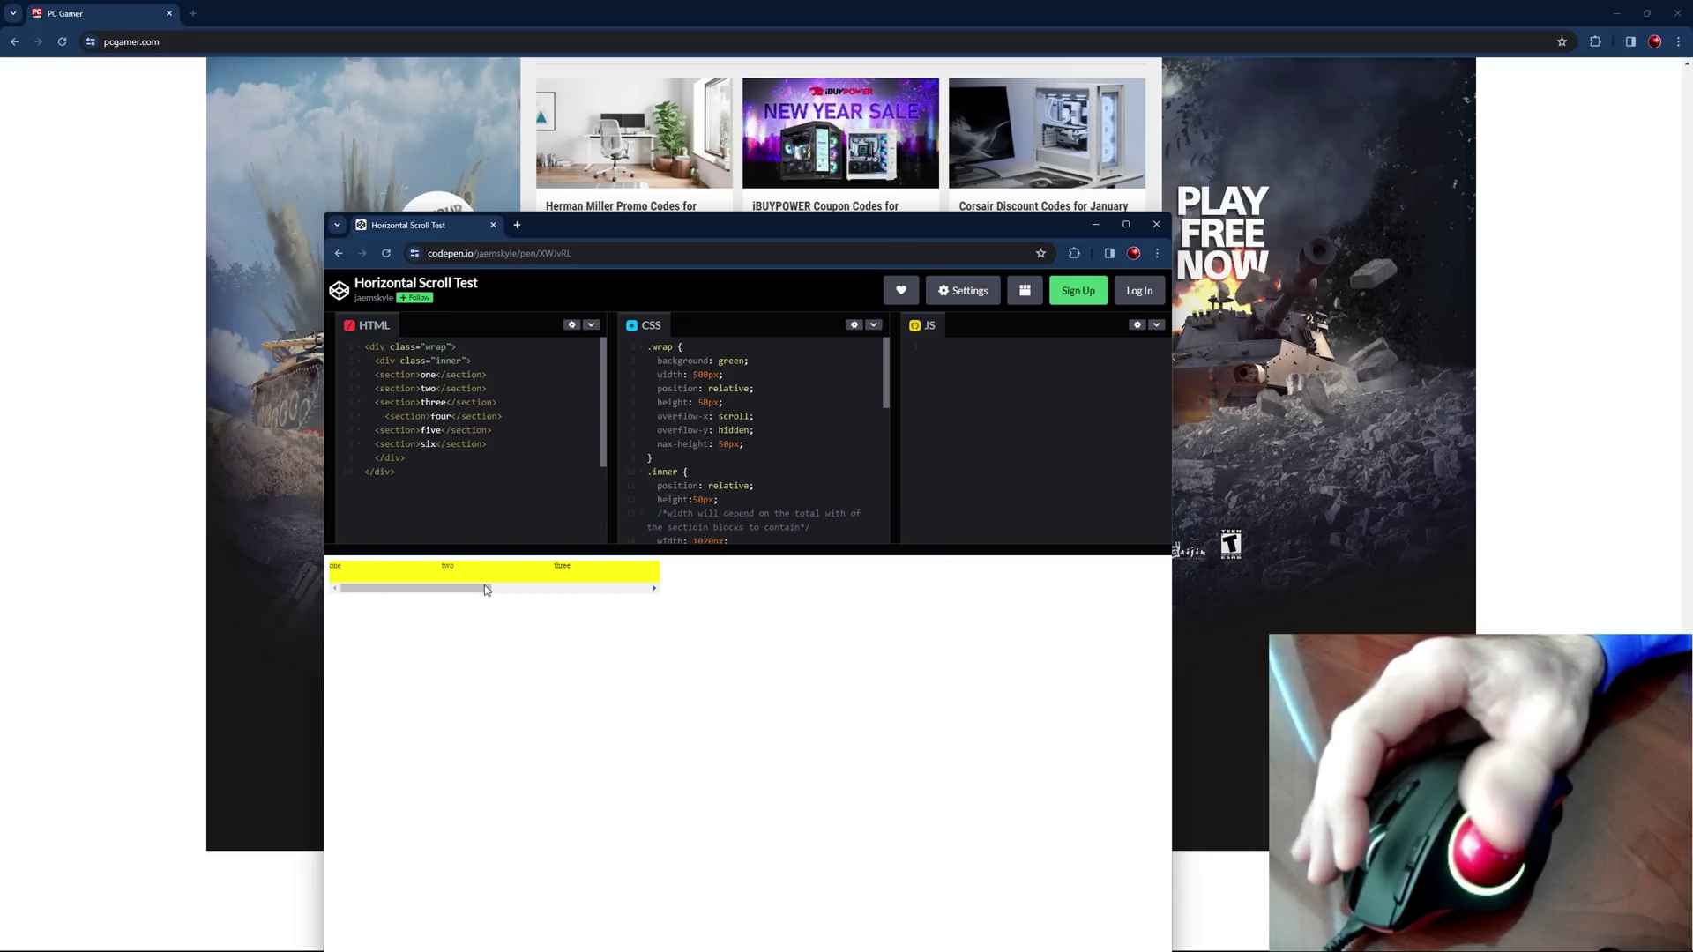
pyautogui.scroll(-3, 574, 430)
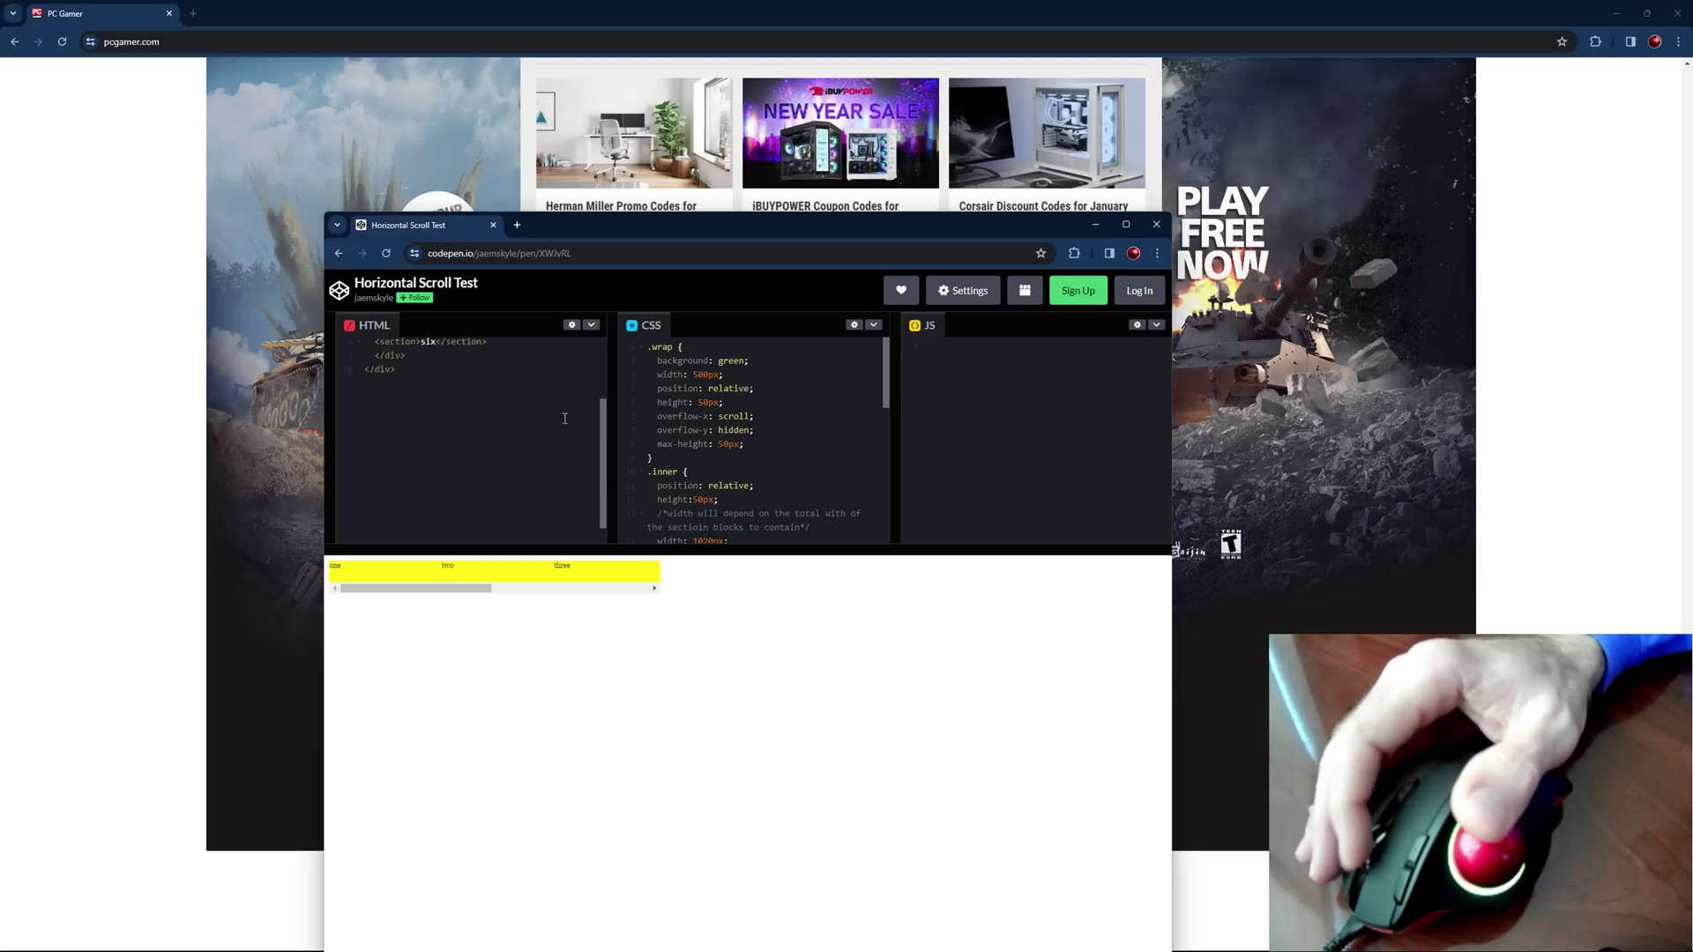
pyautogui.scroll(3, 565, 418)
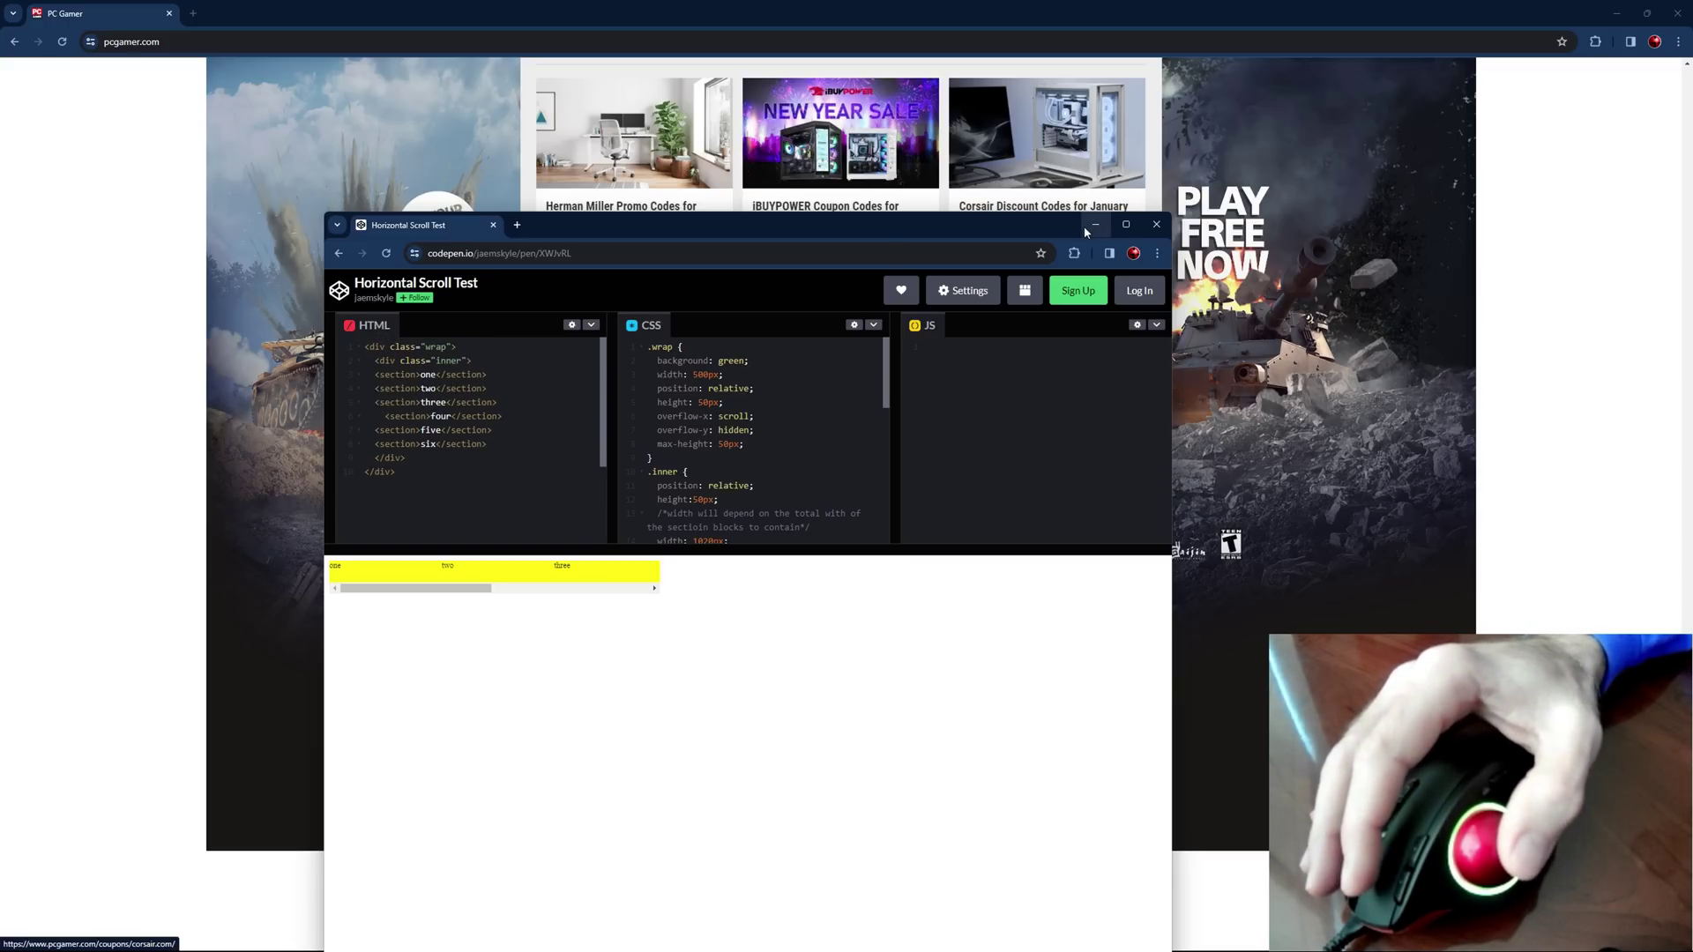
# - Minimize the Horizontal Scroll Test and PC Gamer windows, and close Mouse Properties without further changes
pyautogui.click(1095, 224)
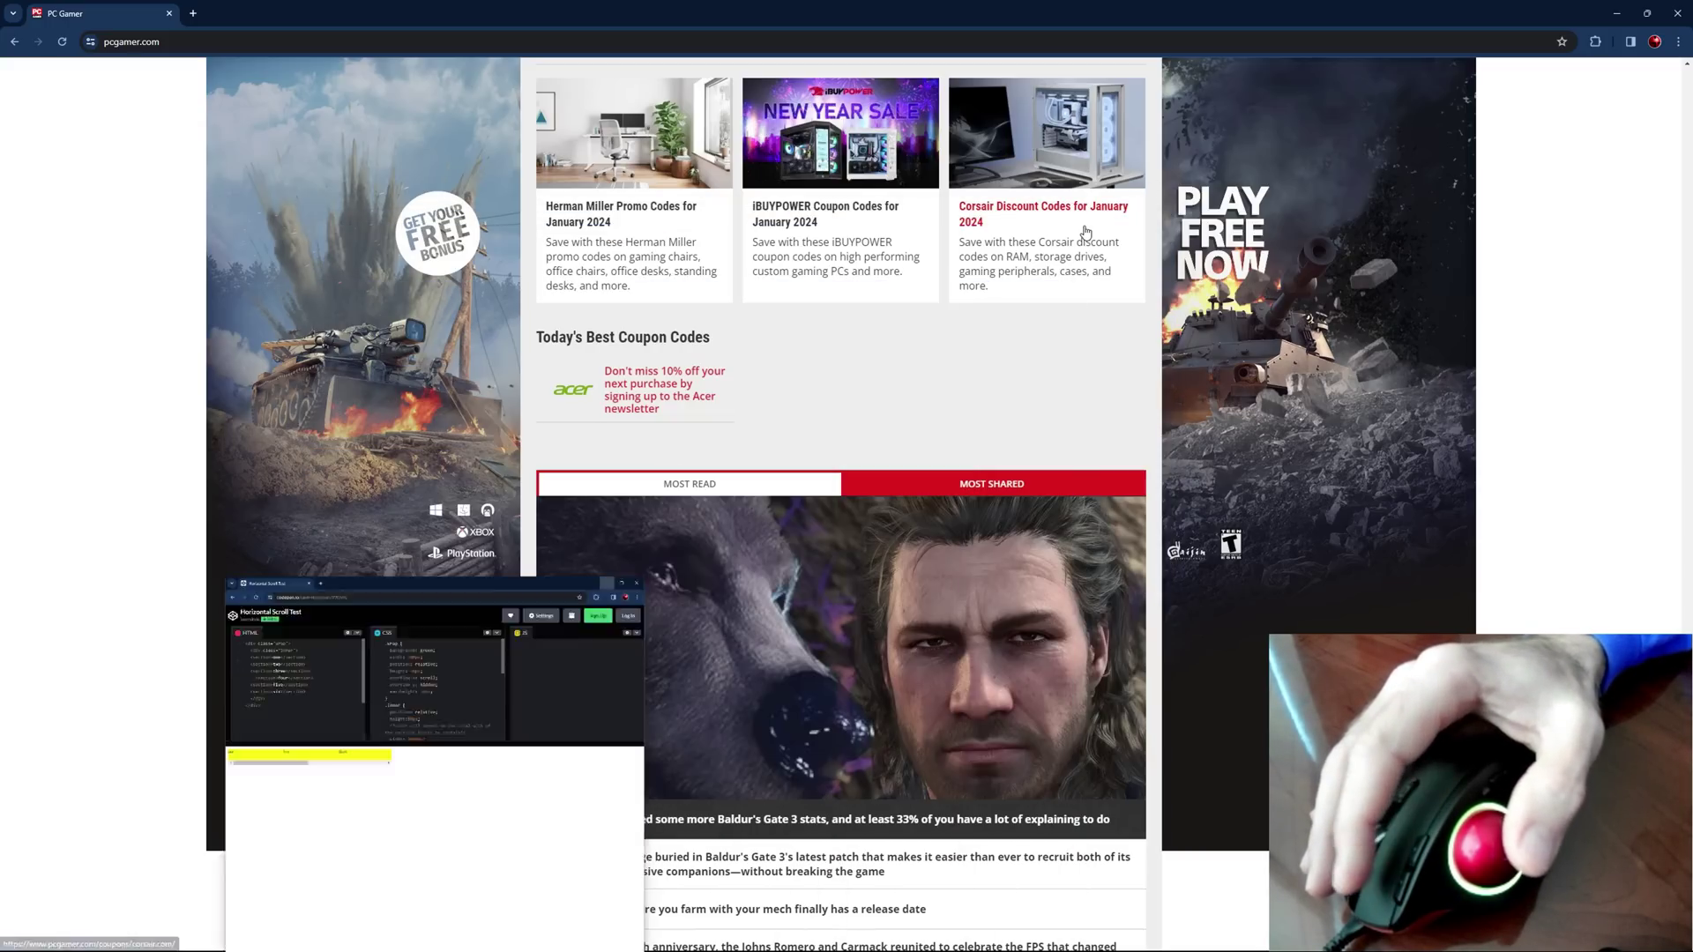
pyautogui.click(1607, 14)
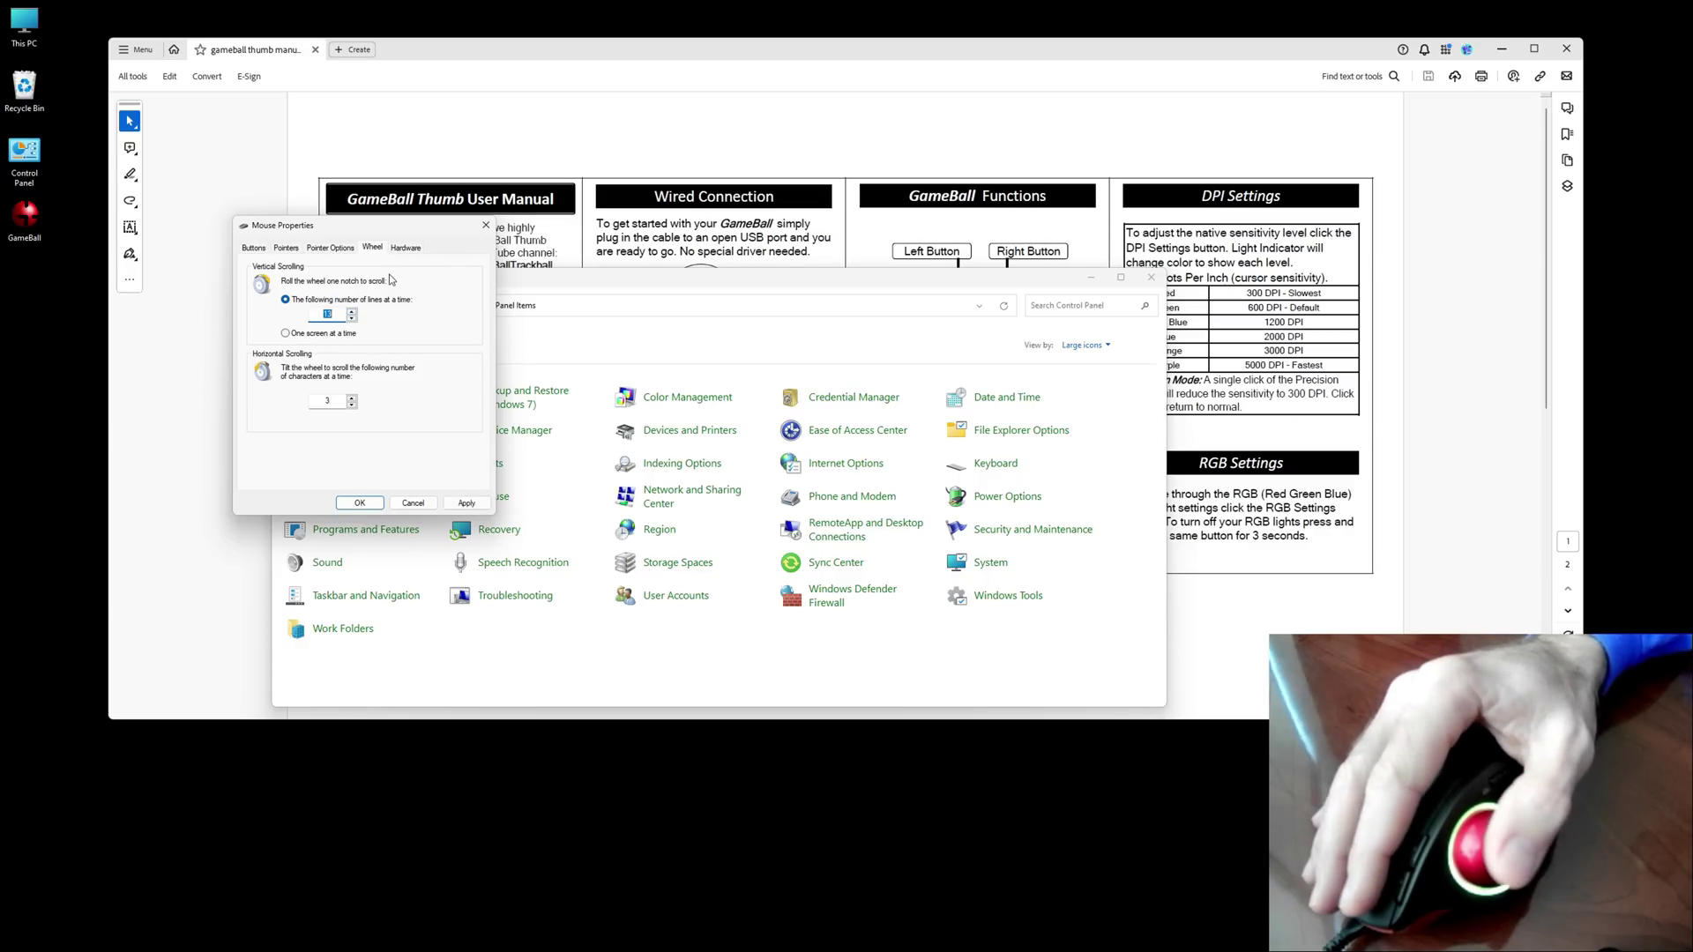
pyautogui.click(409, 501)
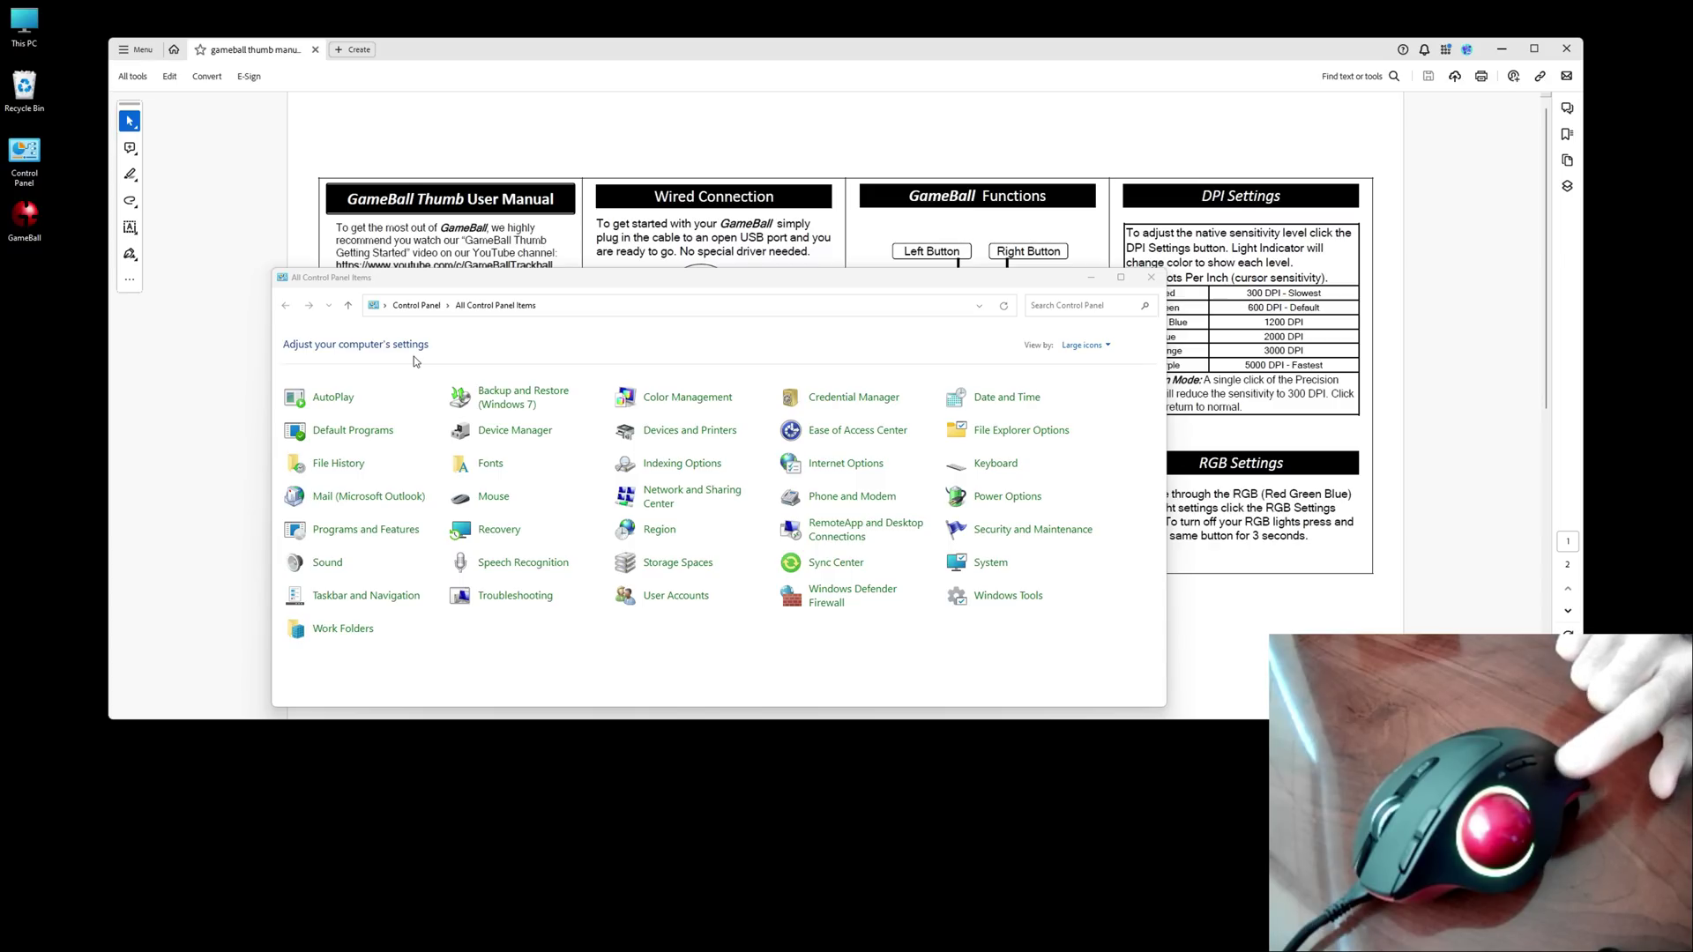
# - Review the charging, angled base and support information on the manual's second page, return to page one and minimize the manual
pyautogui.click(735, 85)
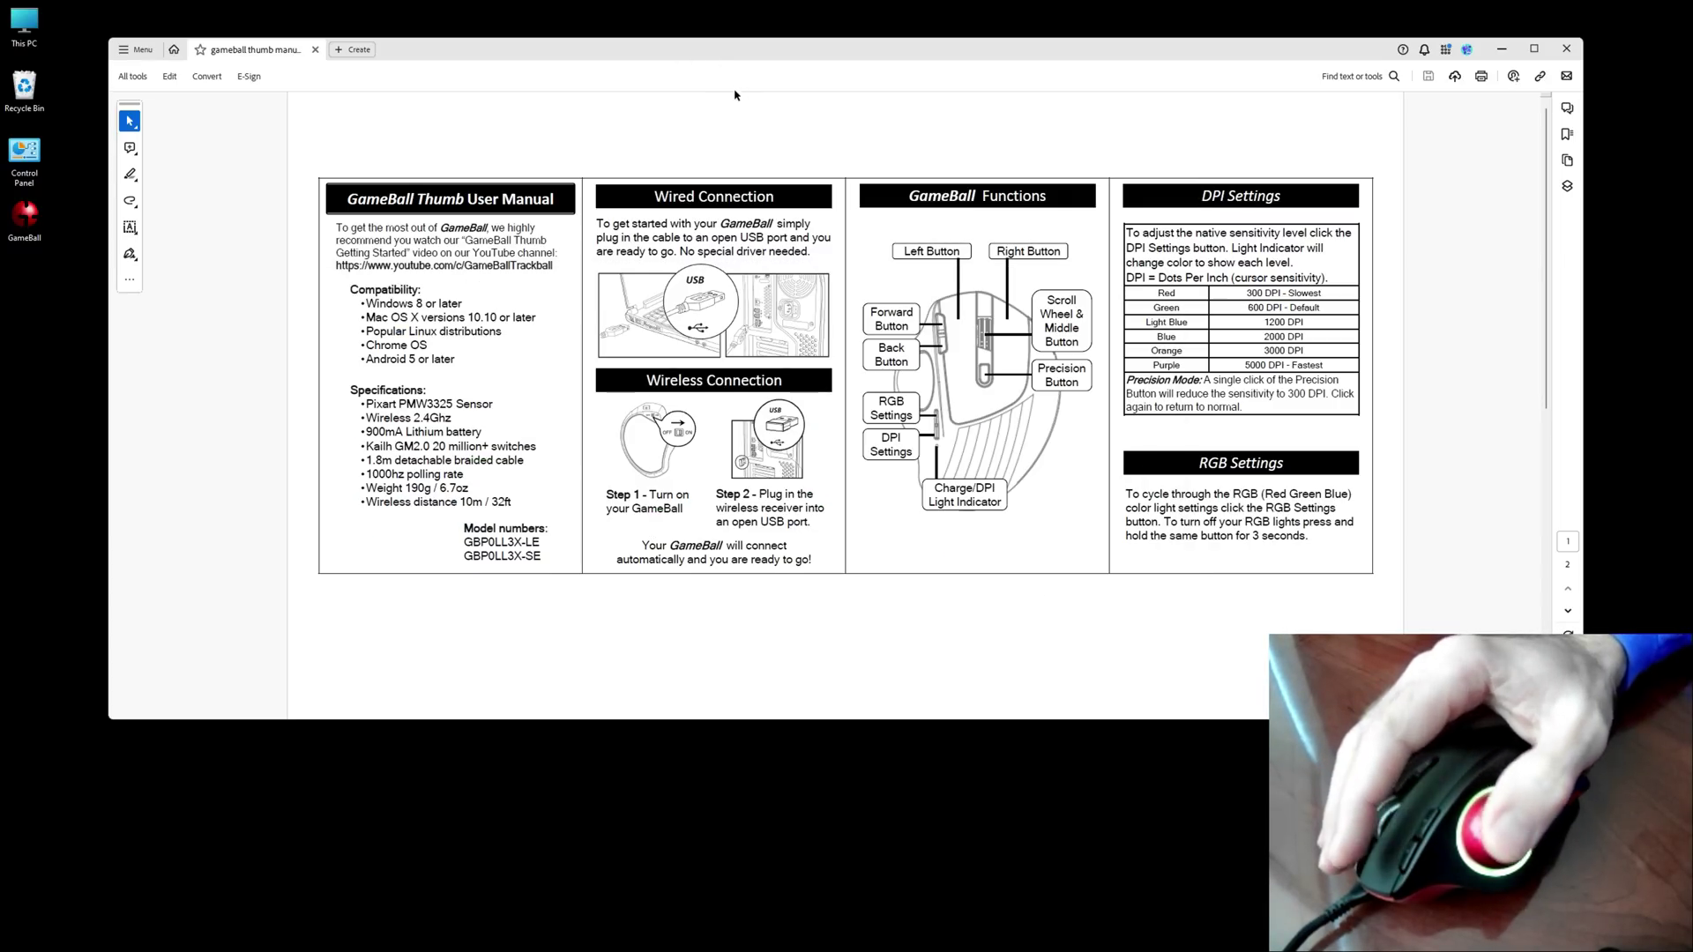
pyautogui.scroll(-5, 752, 117)
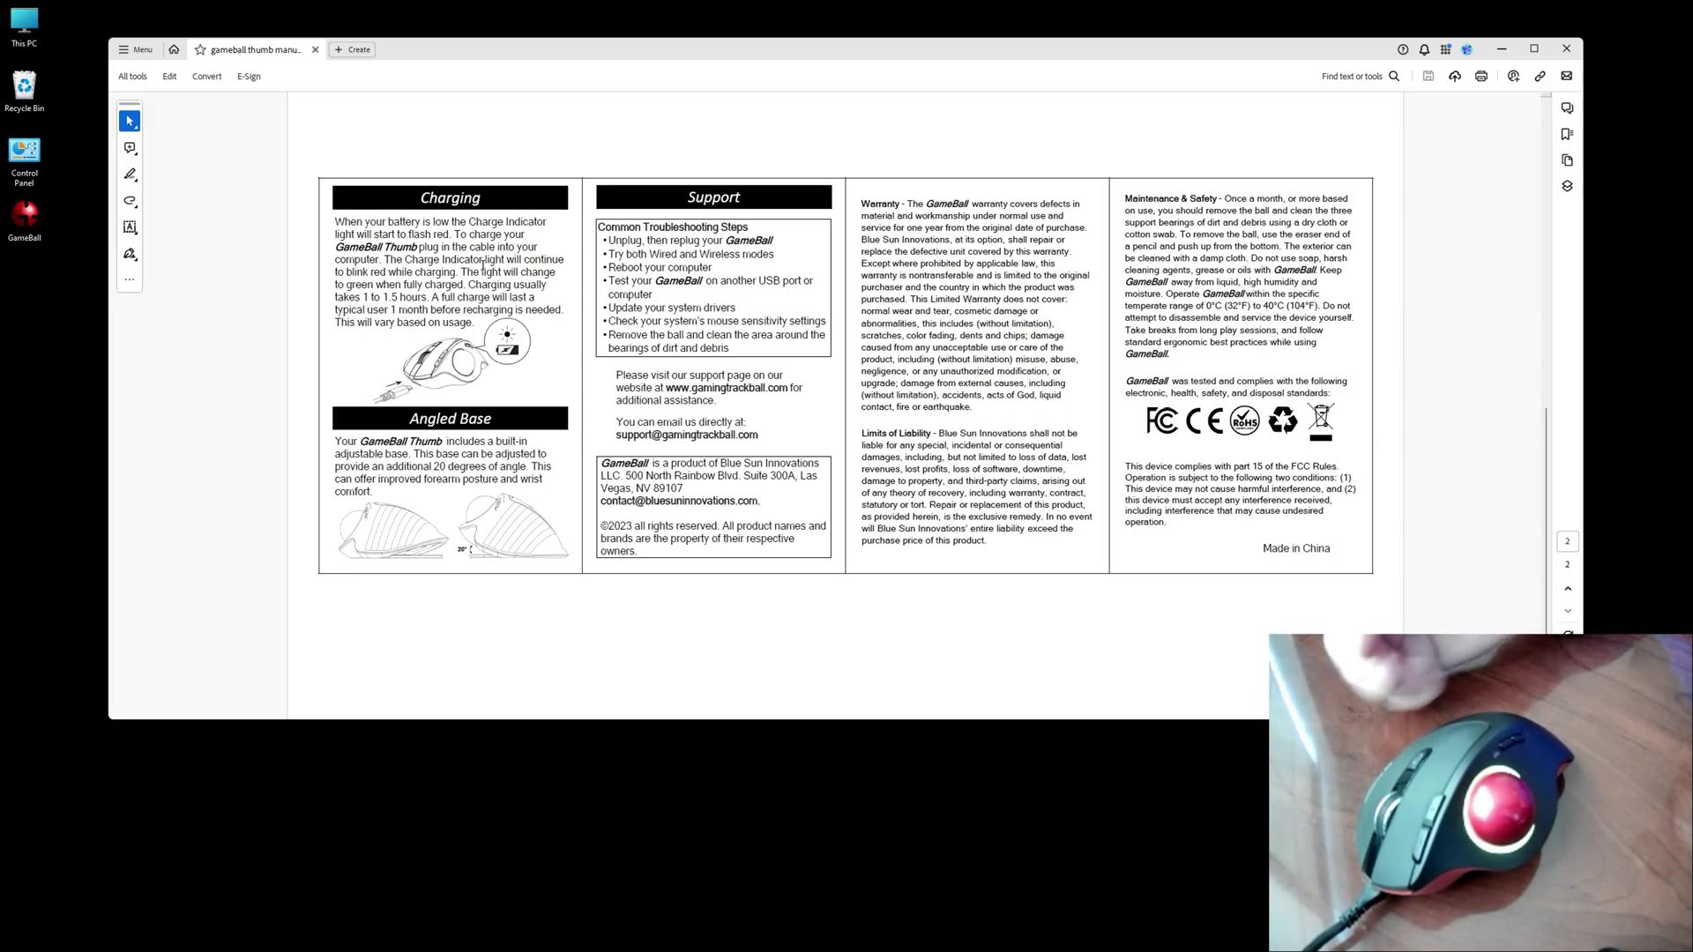
pyautogui.scroll(1, 484, 264)
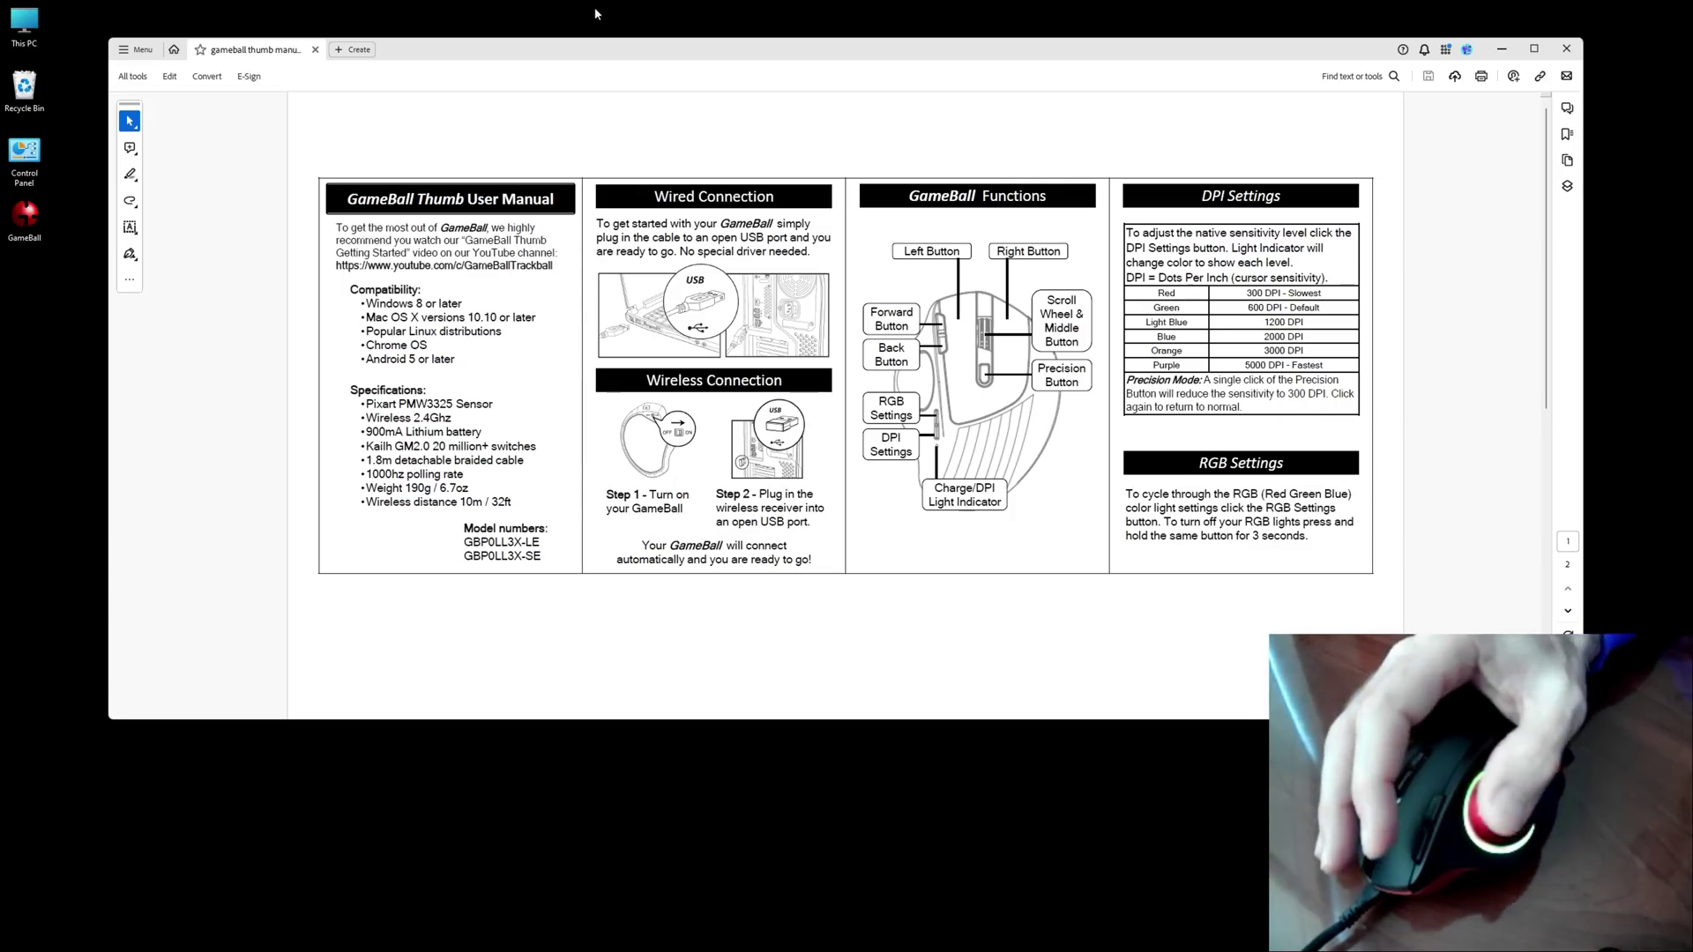
pyautogui.click(1499, 49)
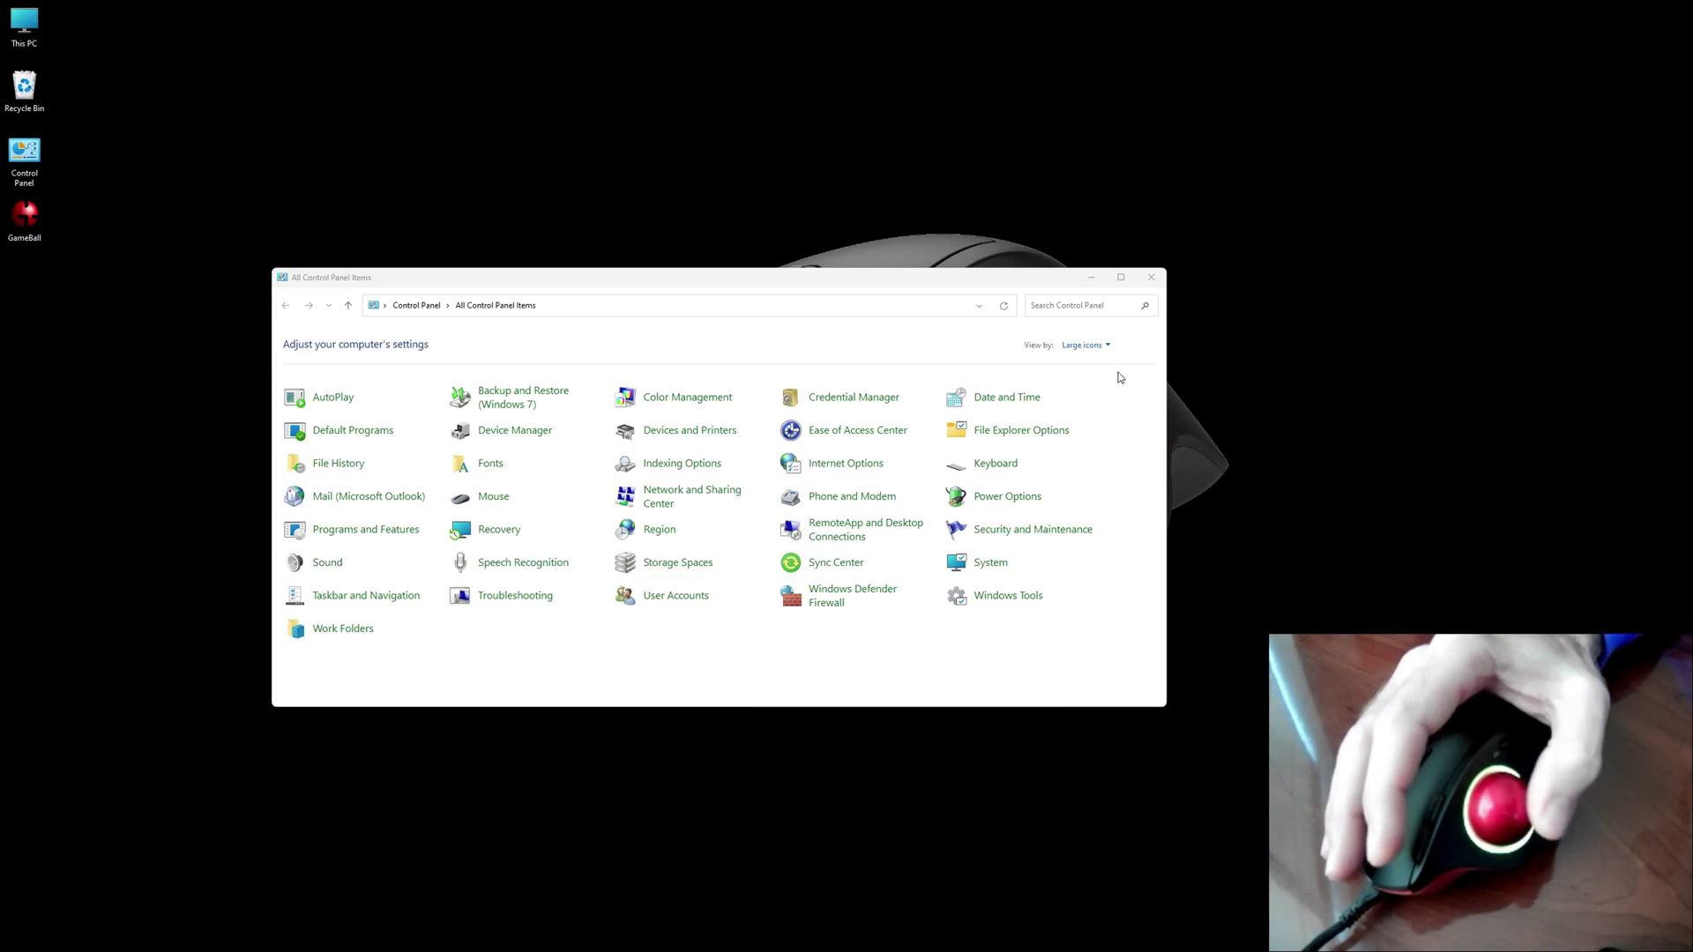